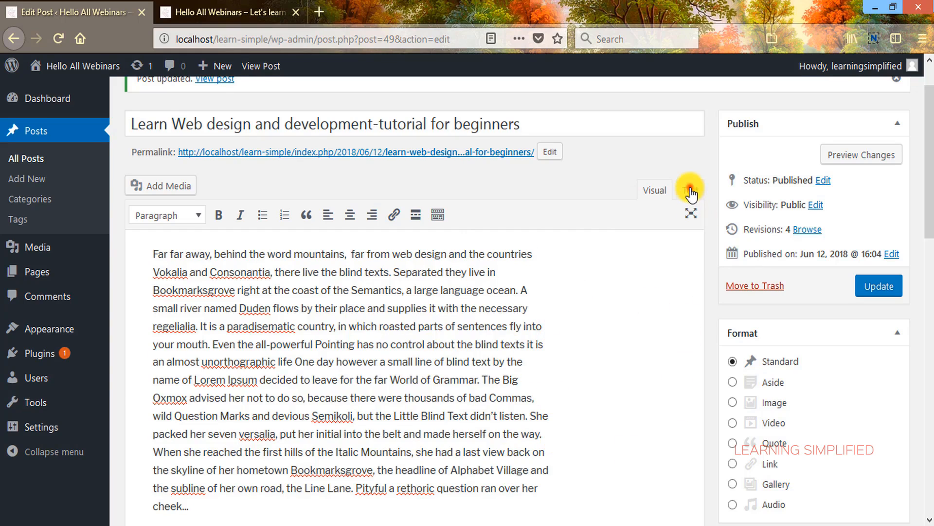
Switch the post editor to Text mode and wrap the first paragraph in <p> and </p> tags on separate lines
click(690, 191)
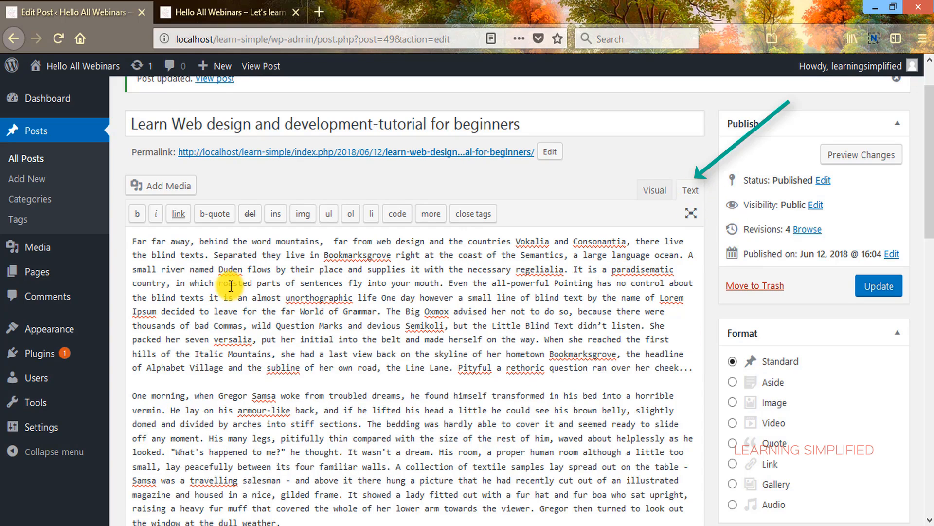
click(132, 240)
scroll(292, 361, up, 1)
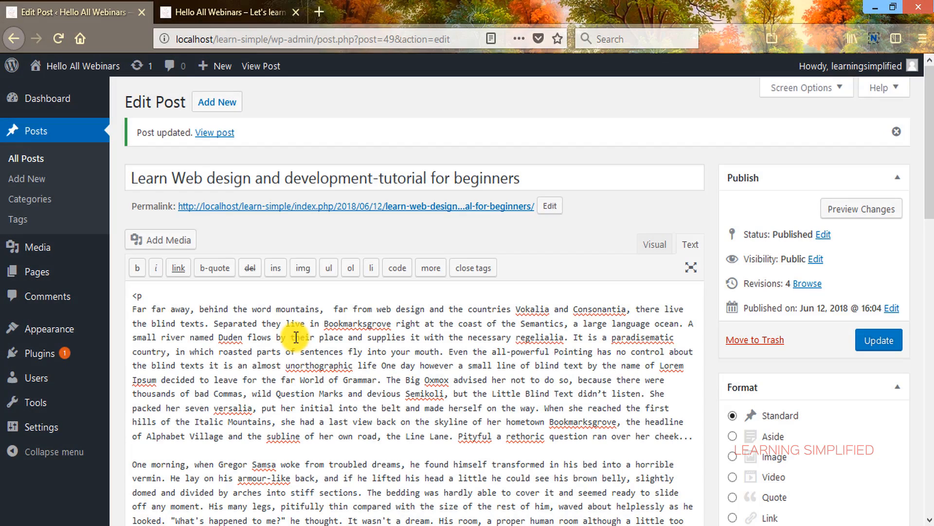
click(133, 296)
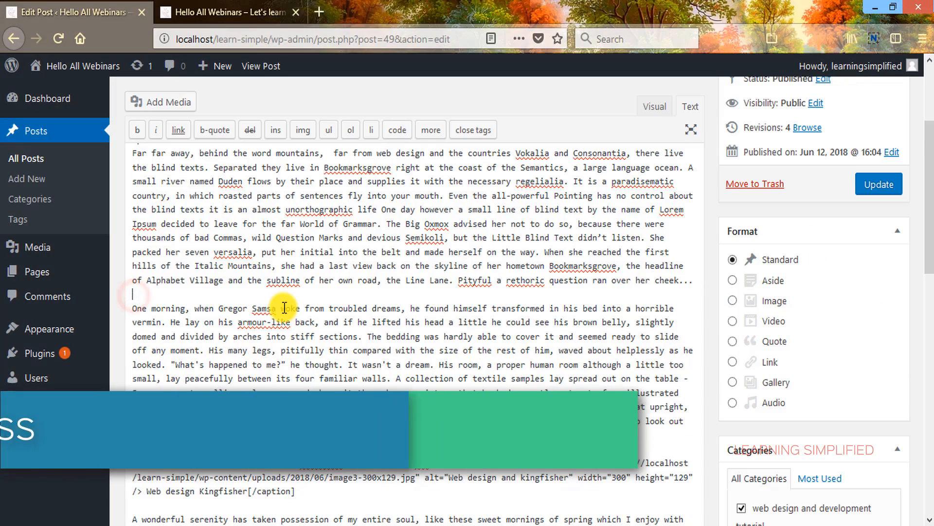
text(<)
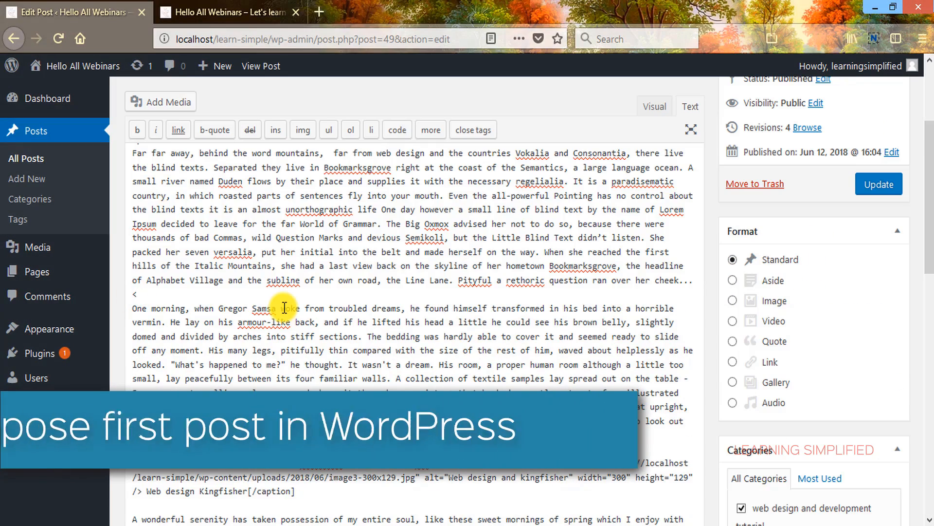
text(/p>)
Wrap the second paragraph, starting "One morning", in <p> and </p> tags on separate lines
key(Return)
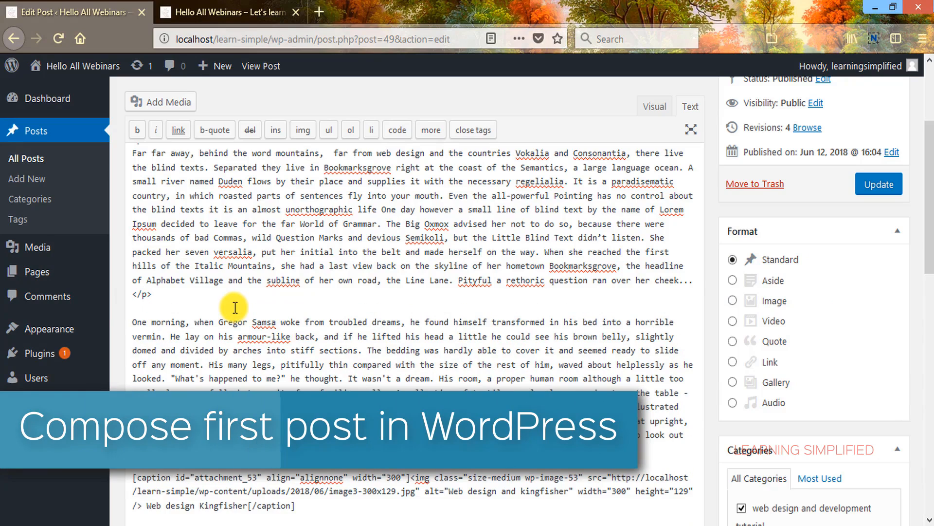
text(<p>)
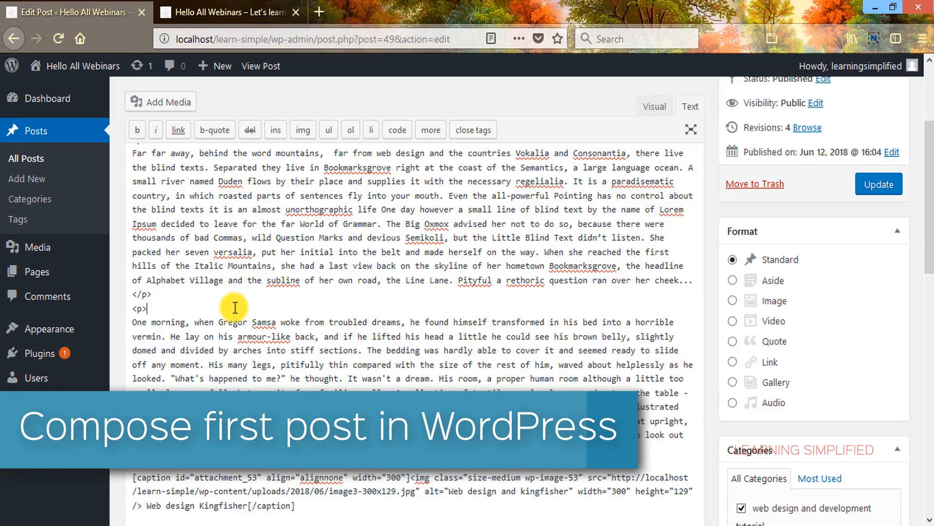
click(162, 463)
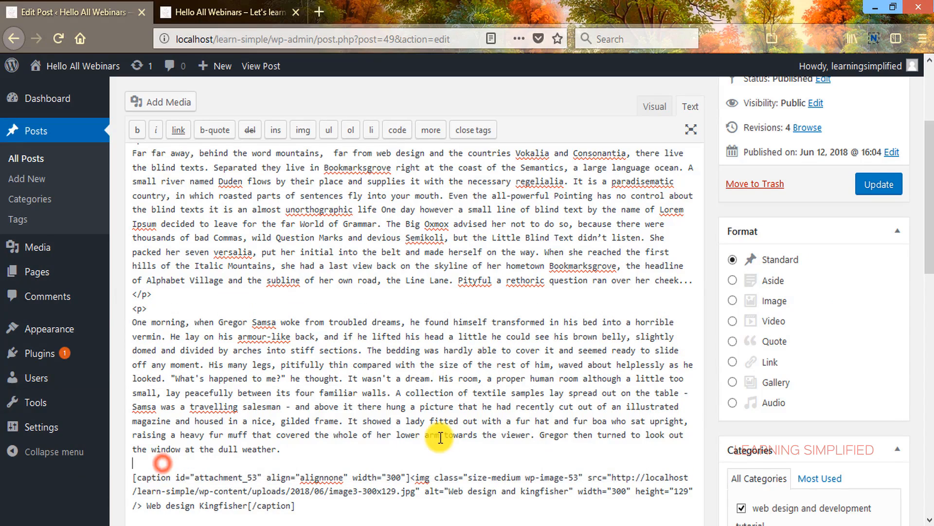
text(</p>)
key(Return)
Mark up the paragraph starting "A wonderful serenity" with a <p> tag and update the post
scroll(440, 438, down, 3)
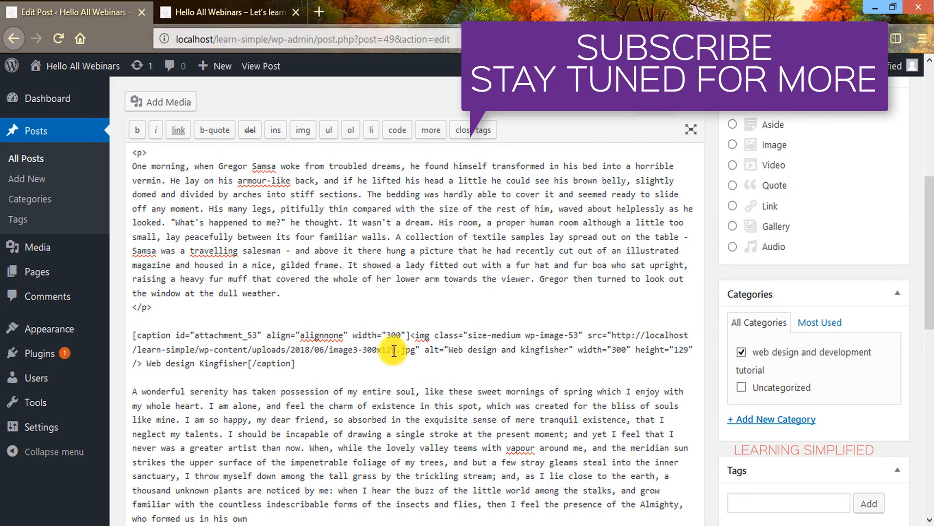
double_click(368, 335)
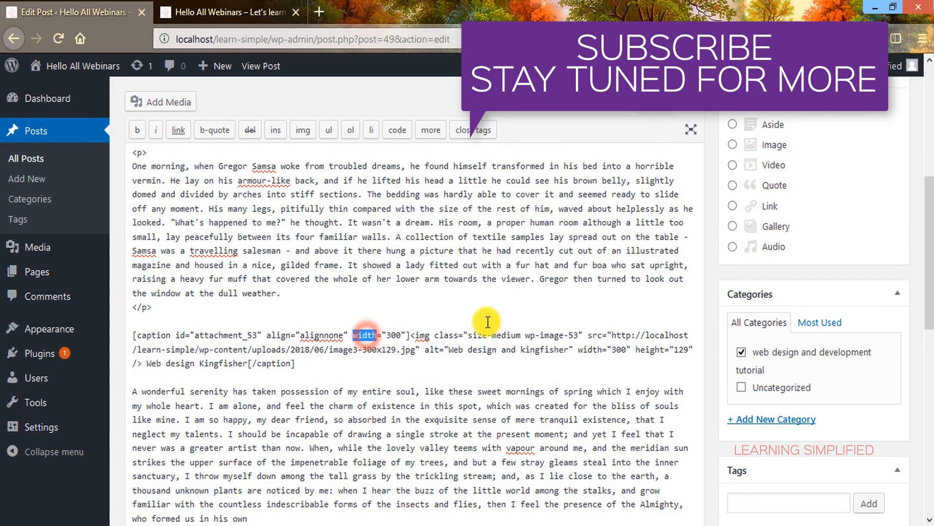
click(658, 114)
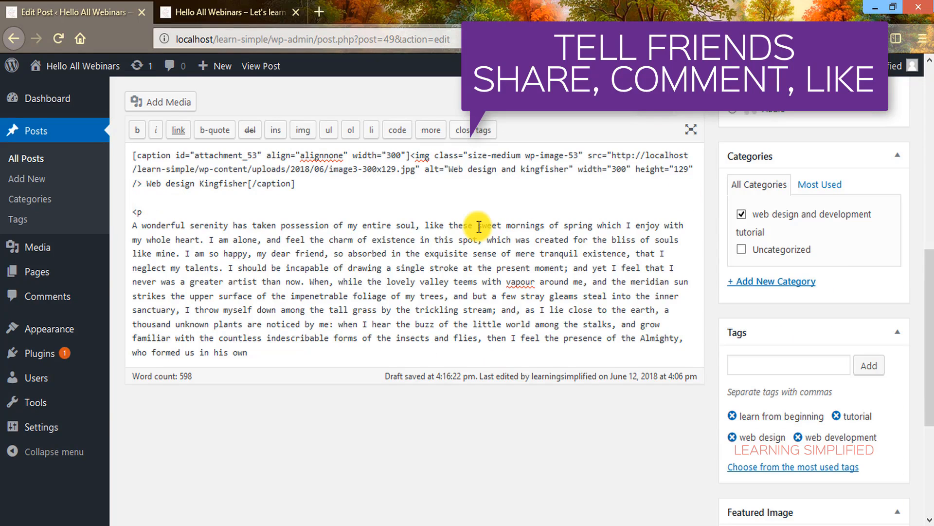
click(302, 350)
text(...)
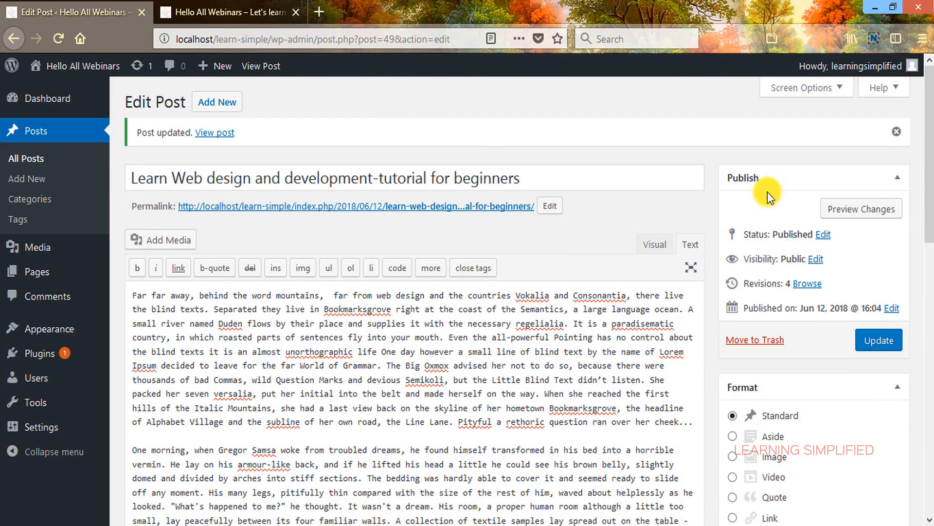
click(876, 340)
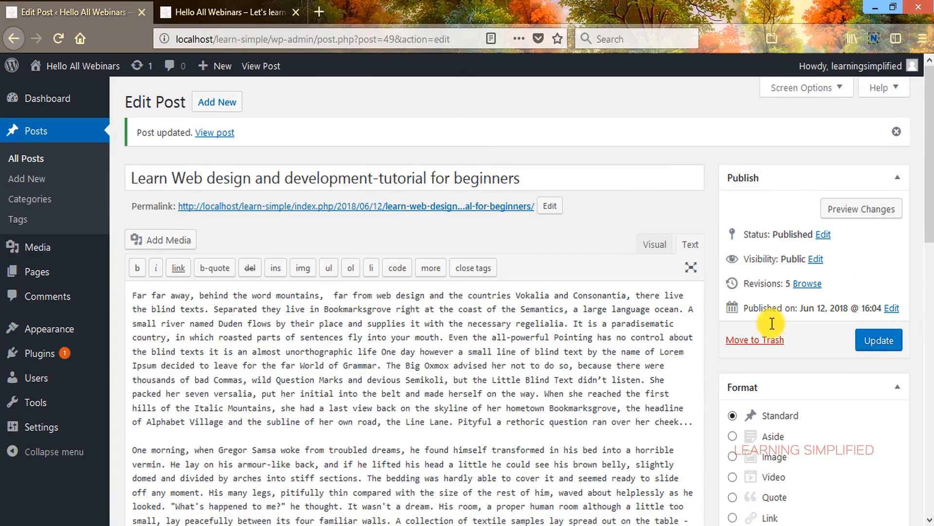
Insert &nbsp; on the blank line between the first and second paragraphs, without any stray < before it
scroll(323, 375, down, 3)
scroll(323, 375, down, 4)
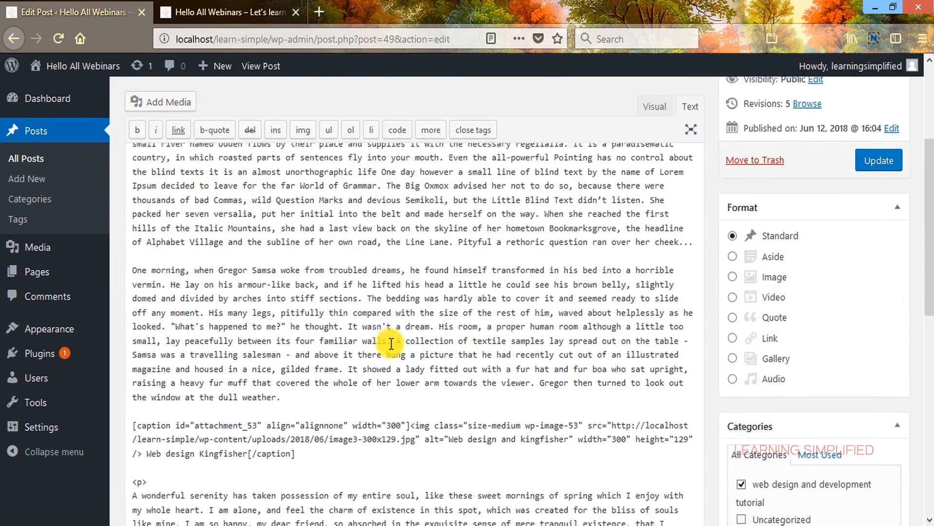
scroll(386, 396, up, 6)
scroll(380, 323, down, 3)
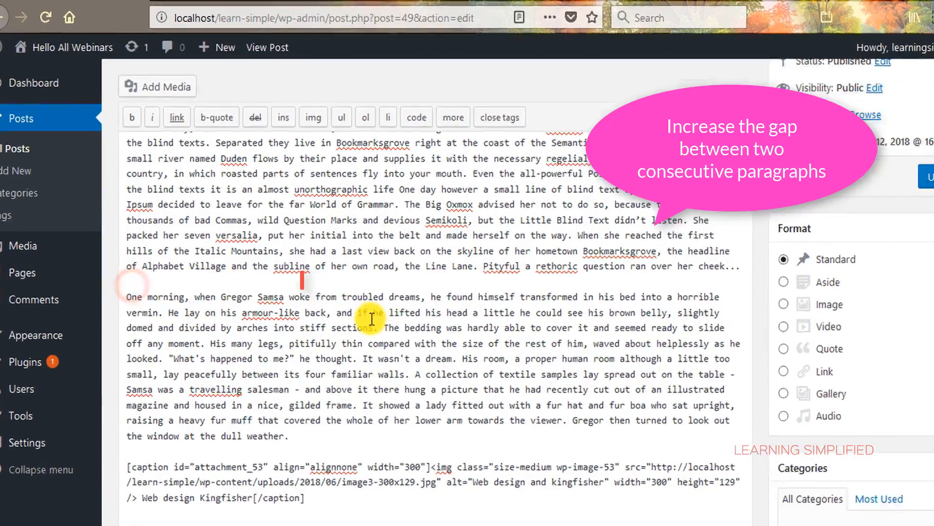
text(<&nbsp;)
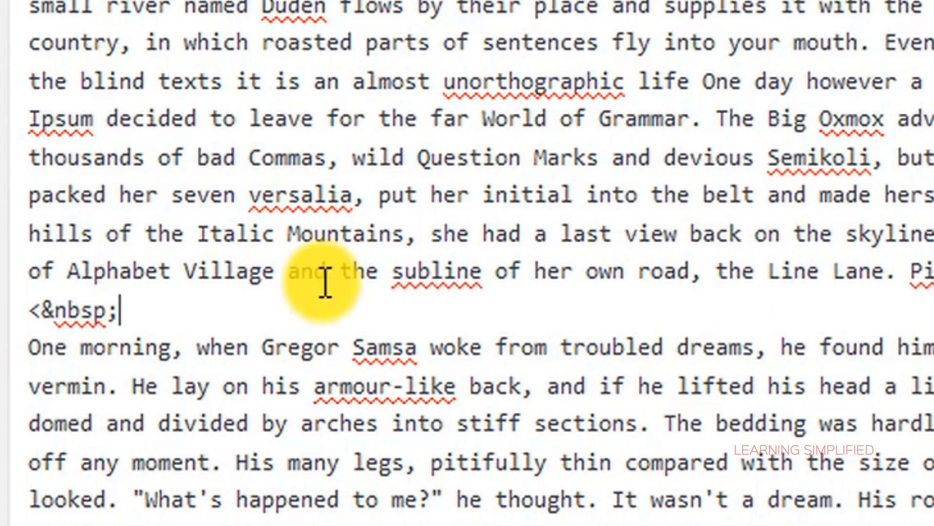
click(42, 310)
key(BackSpace)
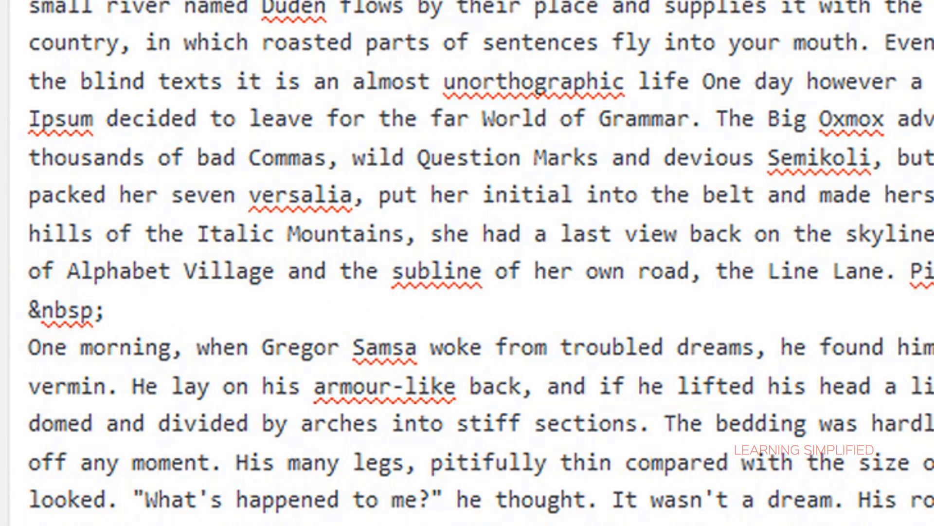
Copy the &nbsp; entity onto three more lines below it and update the post
click(130, 309)
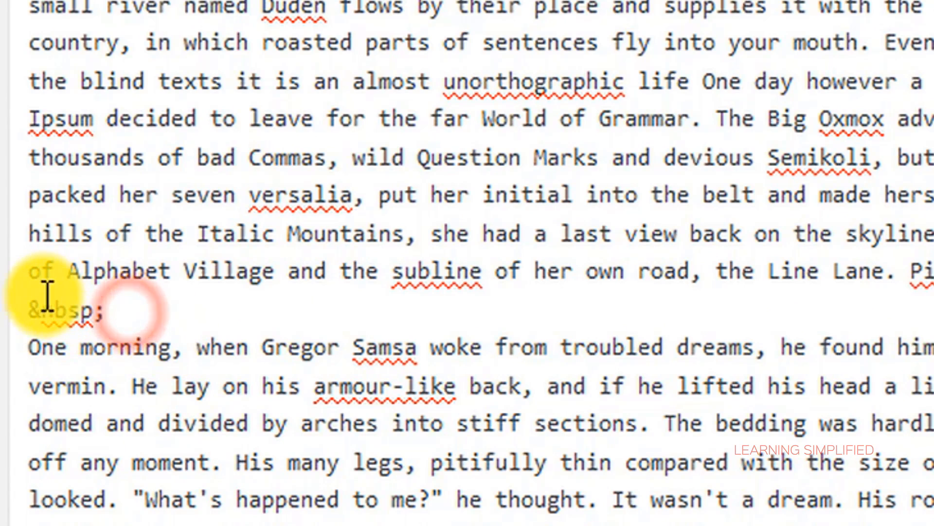
drag(33, 312, 112, 314)
key(ctrl+c)
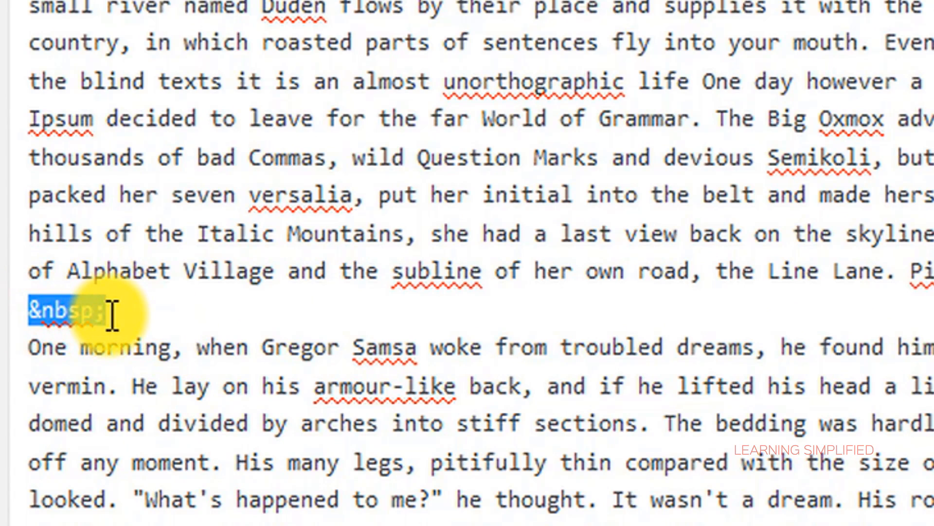
click(112, 314)
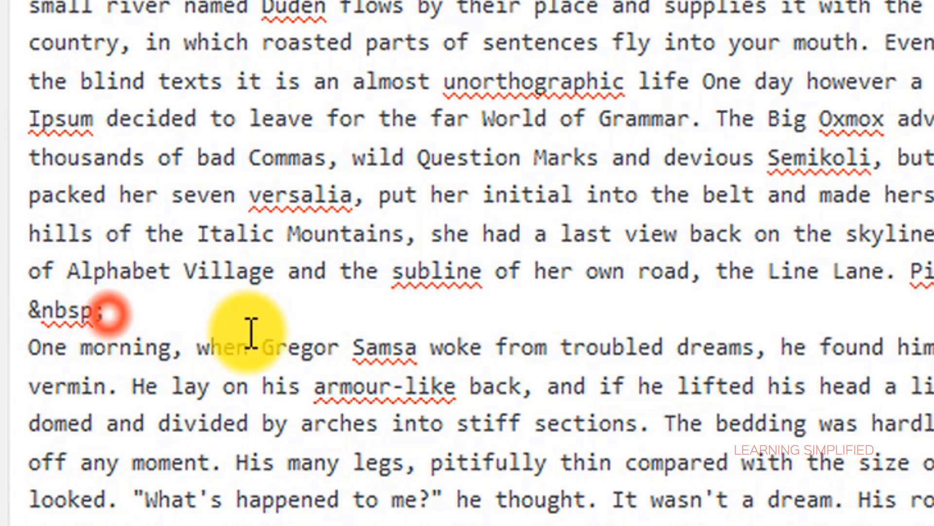
key(Return)
key(ctrl+v)
key(Return)
key(ctrl+v)
key(Return)
key(ctrl+v)
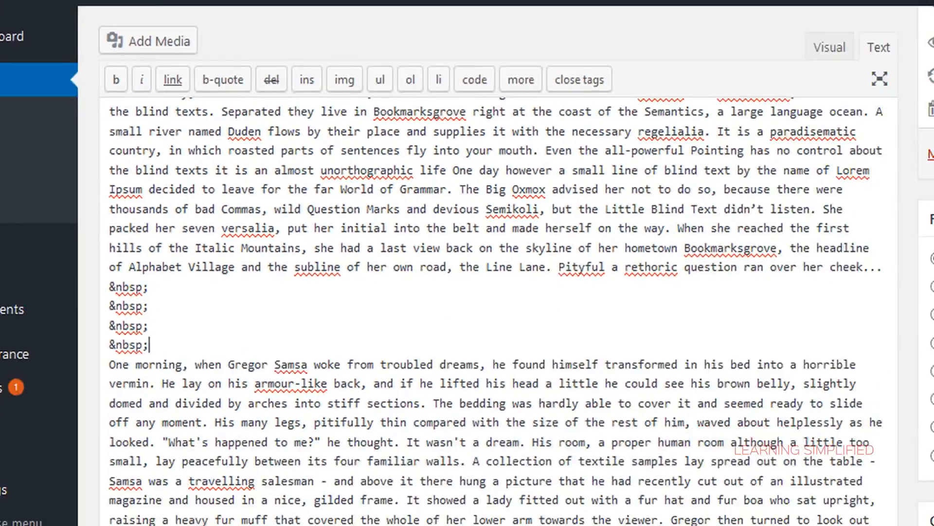
click(879, 184)
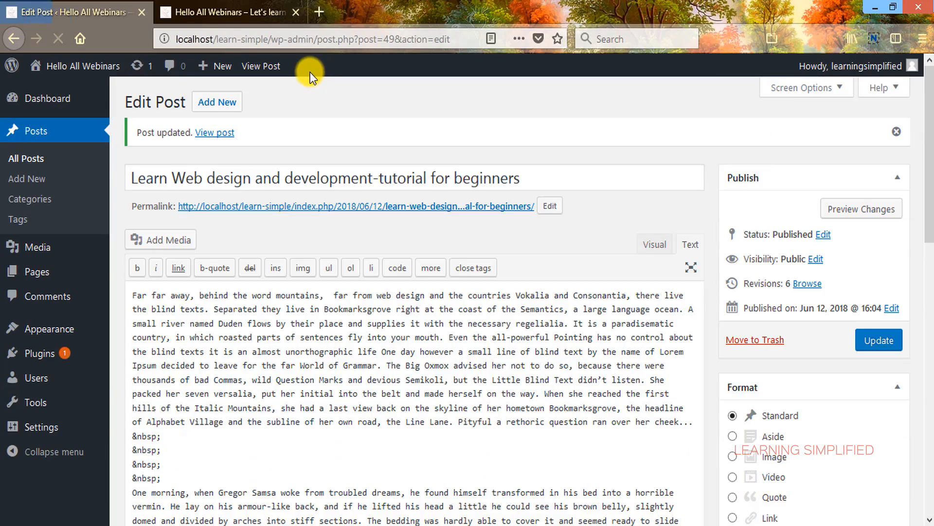
Reload the site's home page and examine the gap between the first two paragraphs of the post
scroll(314, 174, down, 2)
click(230, 9)
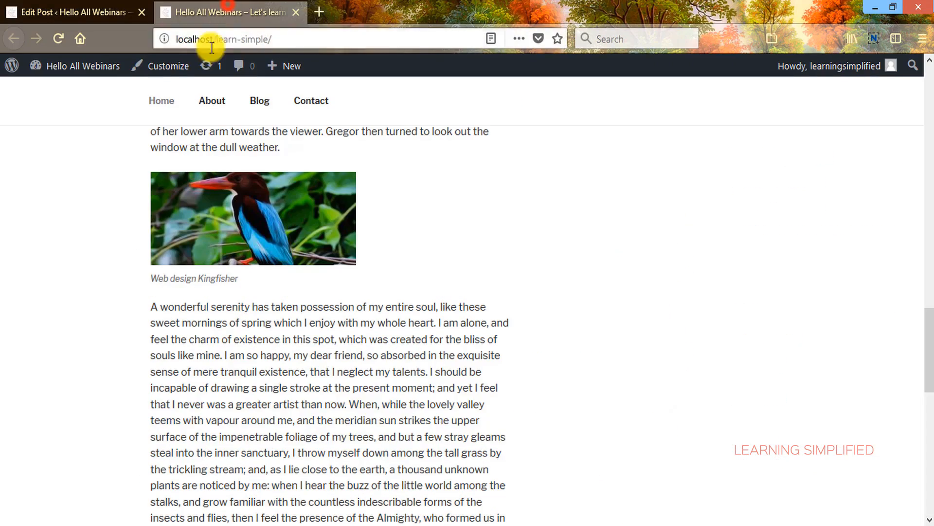
click(58, 39)
scroll(650, 295, up, 8)
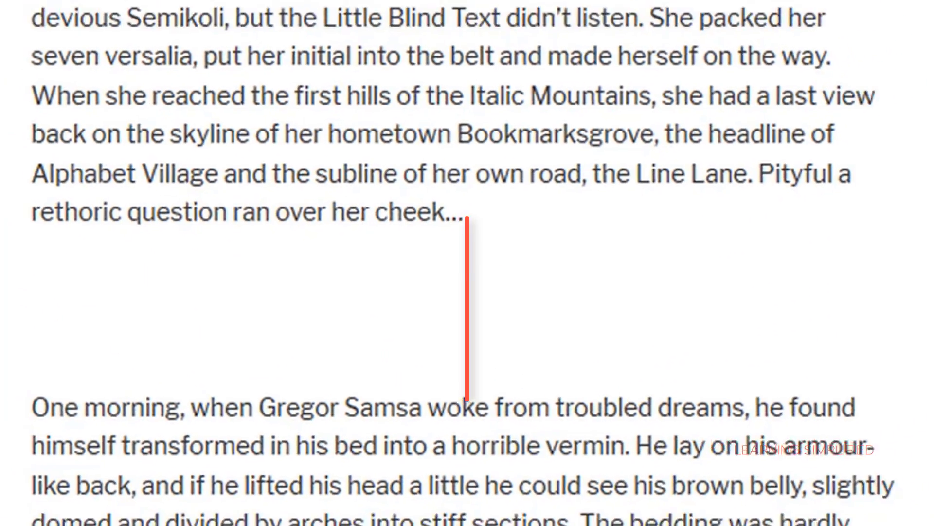
Return to the post editor, replace the first &nbsp; line with <br />, and update the post
click(89, 11)
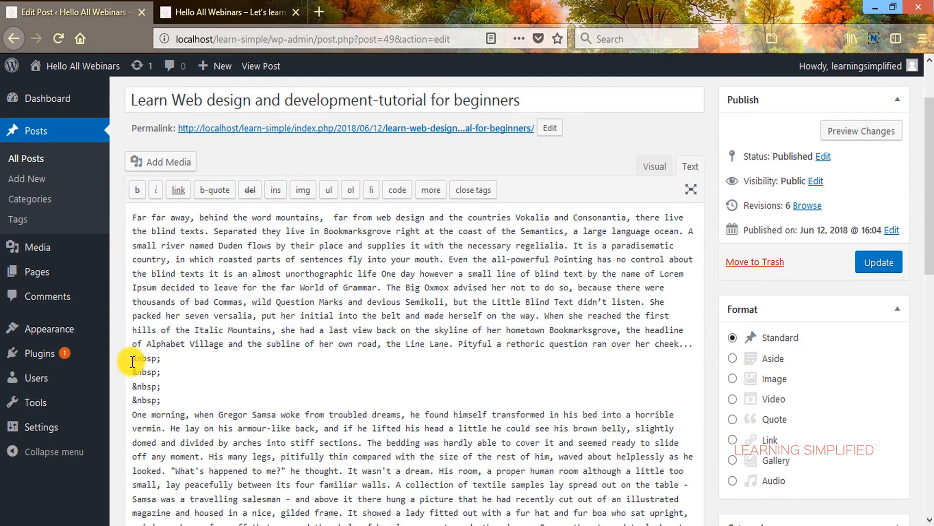
drag(132, 362, 157, 362)
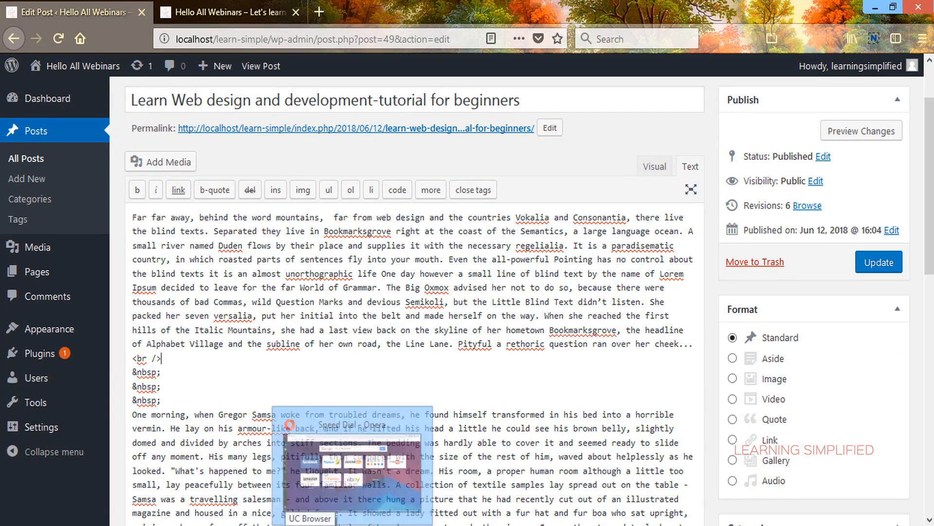
click(875, 262)
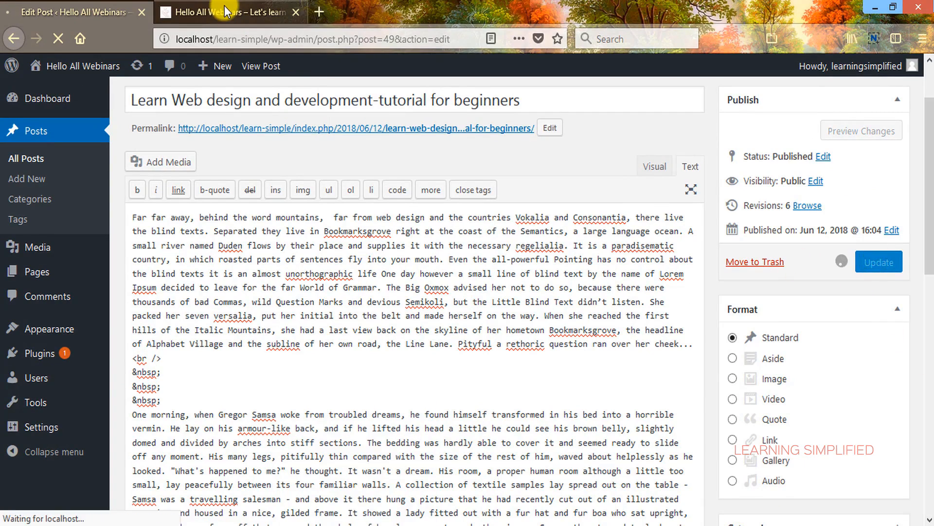
Replace the second &nbsp; line with <br />, delete the remaining &nbsp; lines, and update the post
drag(132, 450, 159, 451)
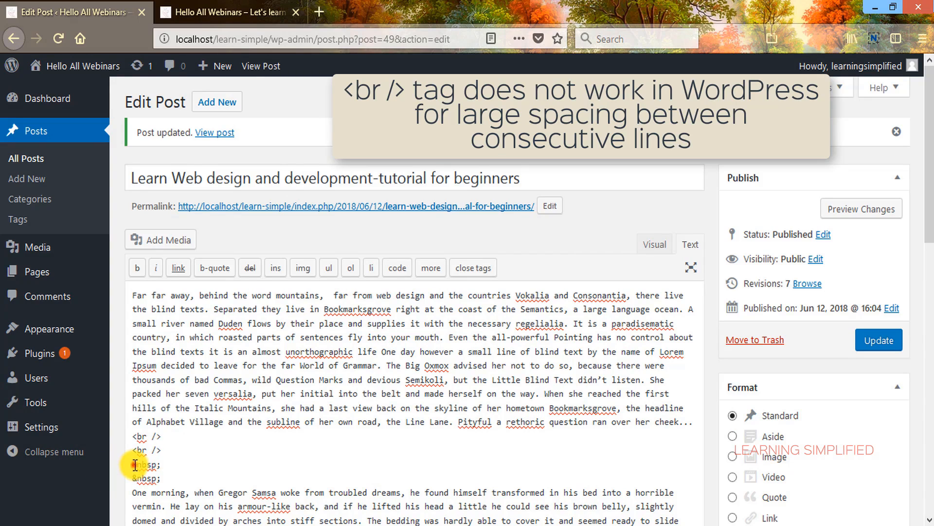
drag(136, 465, 189, 474)
key(BackSpace)
key(BackSpace)
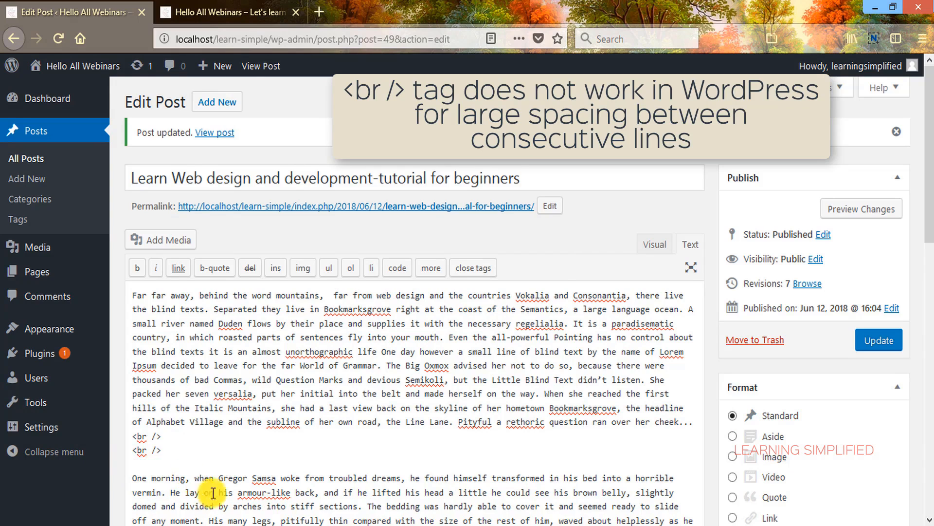
click(881, 347)
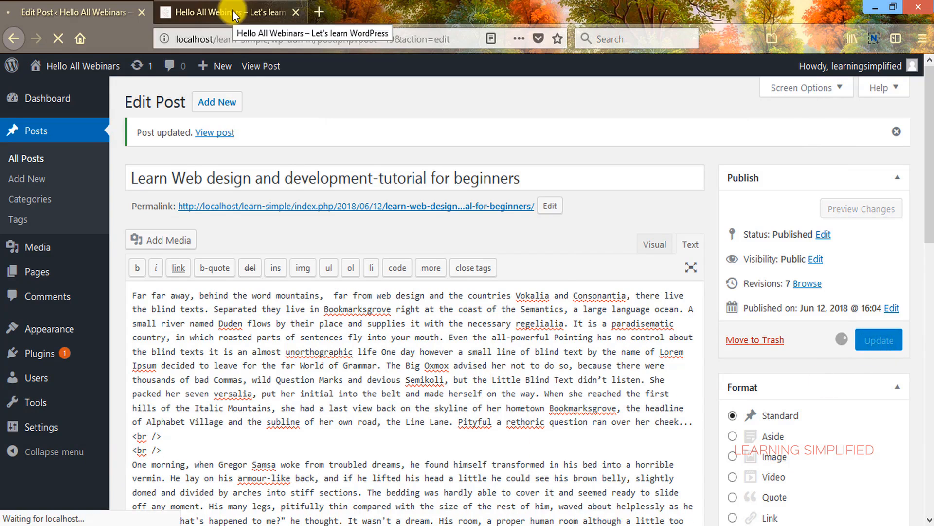
Reload the home page and check the paragraph spacing produced by the <br /> tags
click(195, 15)
click(59, 38)
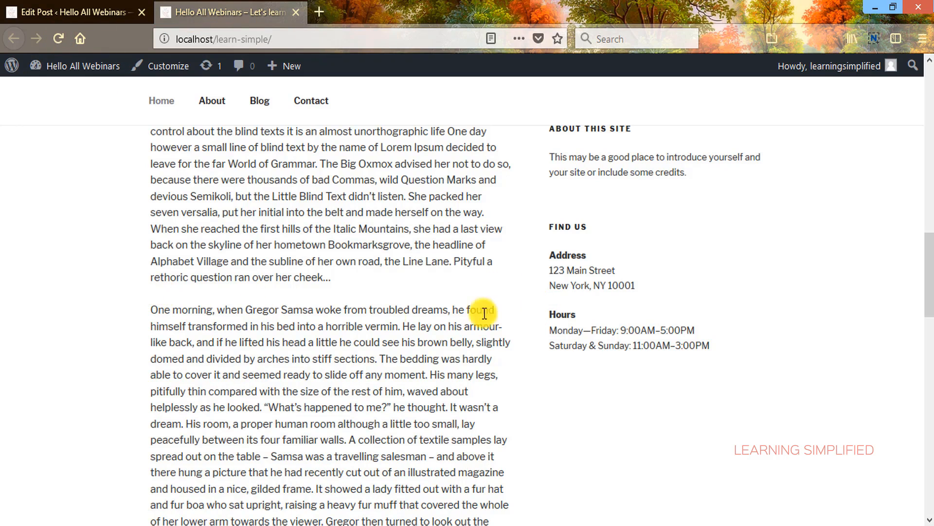
scroll(426, 350, up, 3)
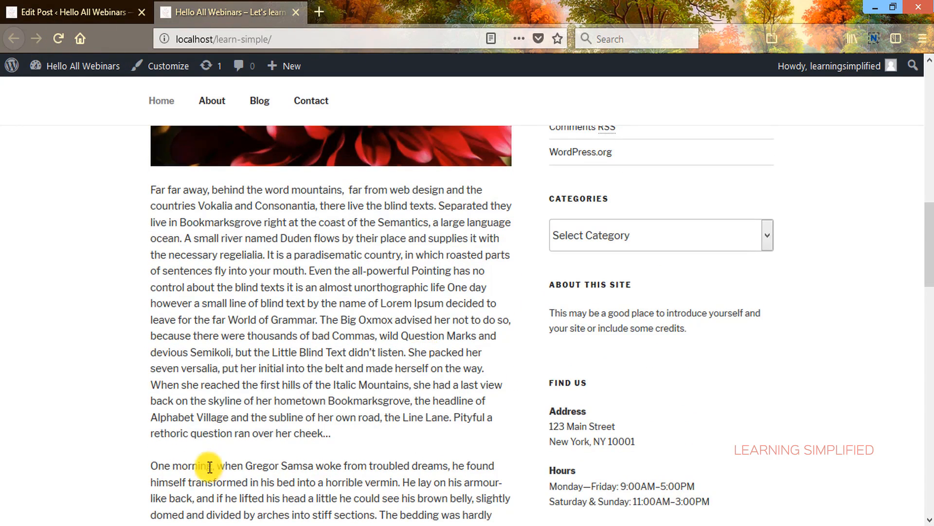
scroll(273, 457, down, 3)
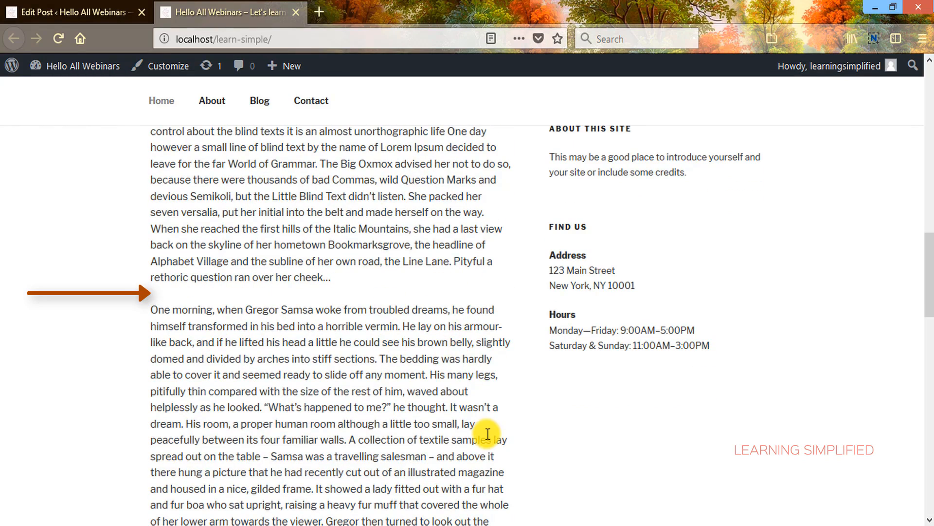
Return to the post editor, replace the two <br /> lines between the first paragraphs with two &nbsp; lines, and update the post
key(ctrl+Tab)
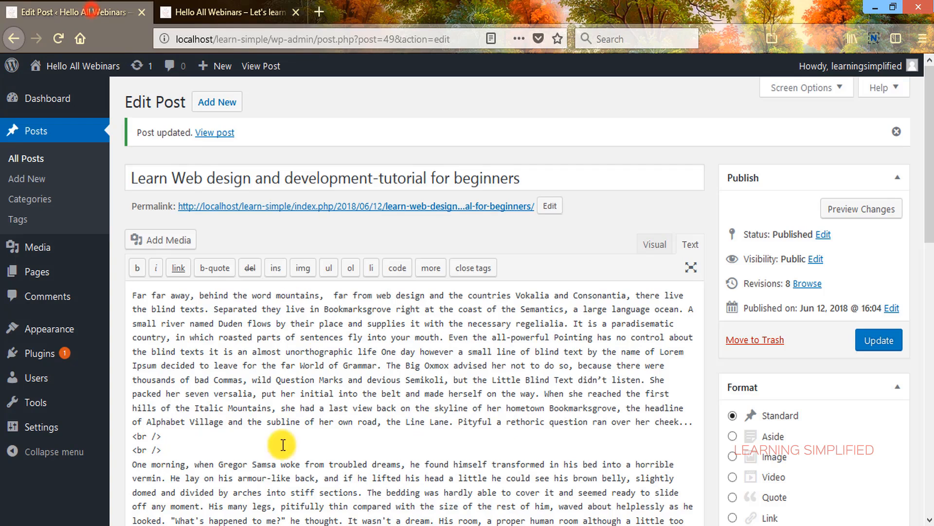
scroll(197, 247, down, 5)
click(167, 203)
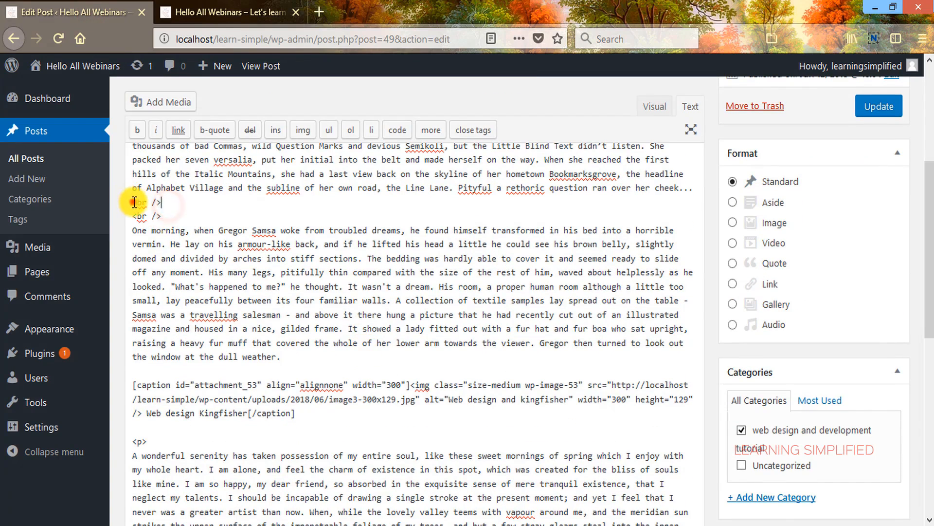
drag(155, 220, 162, 218)
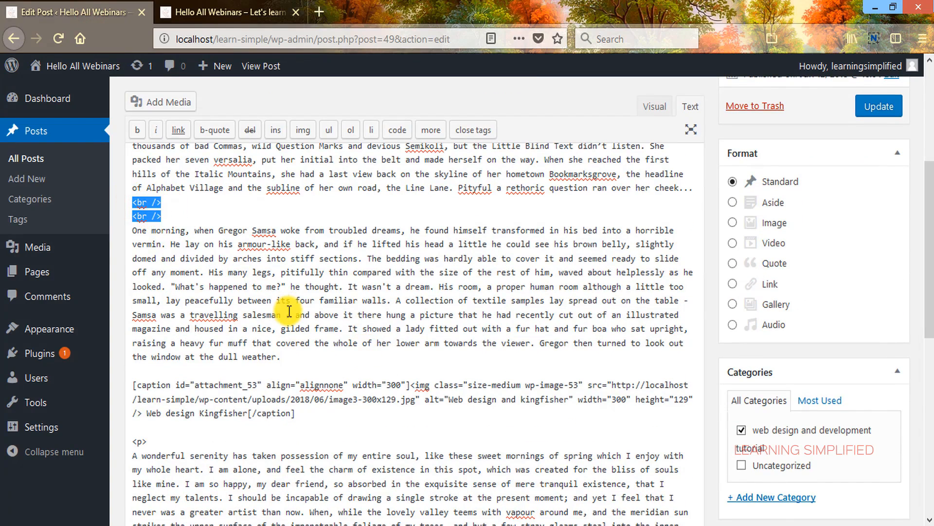
key(BackSpace)
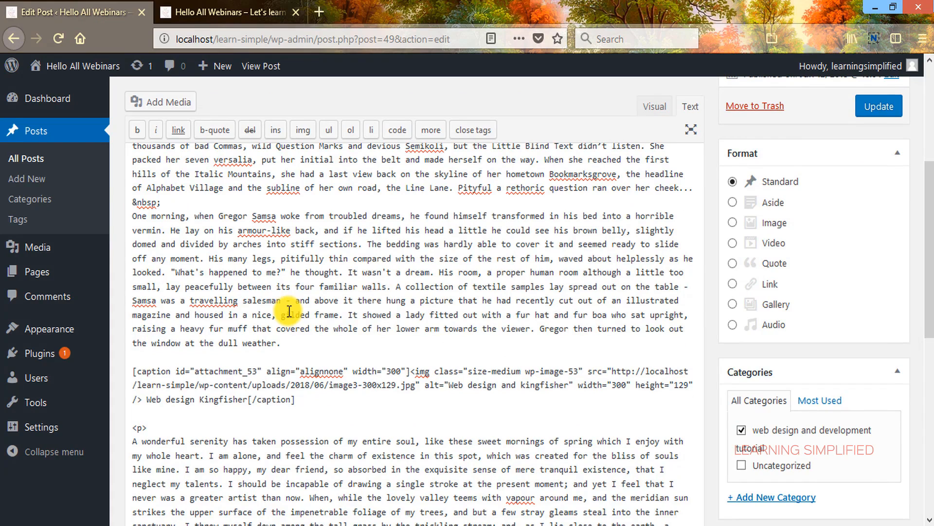
key(Return)
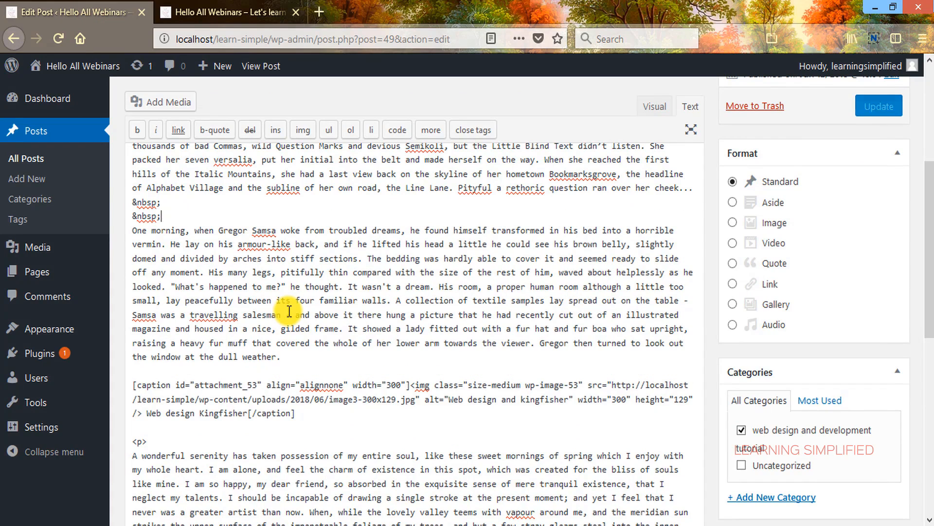
click(876, 108)
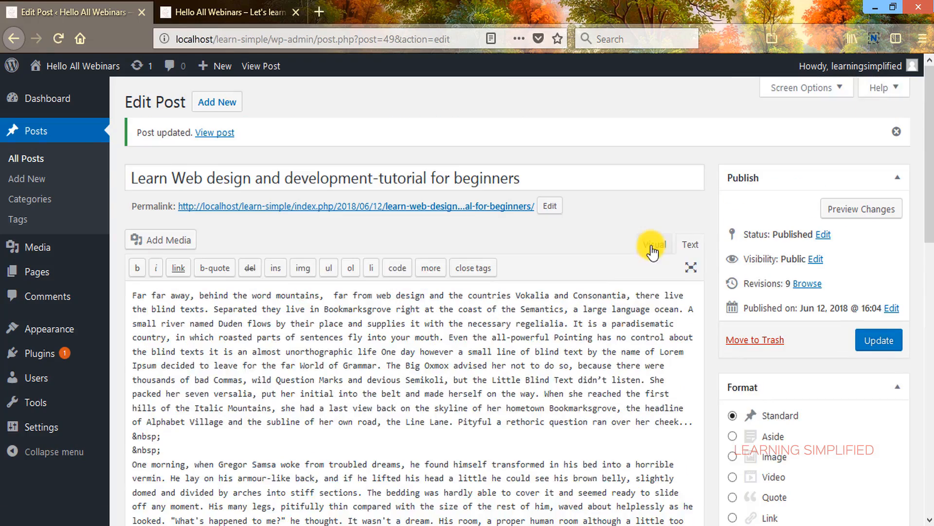
Switch the post to Visual mode and left-align all of its content
click(650, 244)
scroll(369, 341, down, 10)
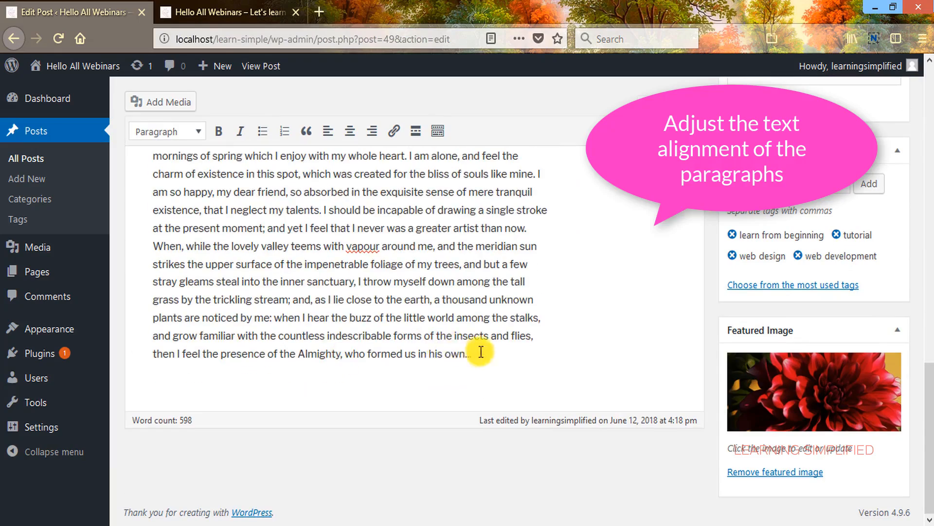
key(ctrl+a)
scroll(530, 389, up, 10)
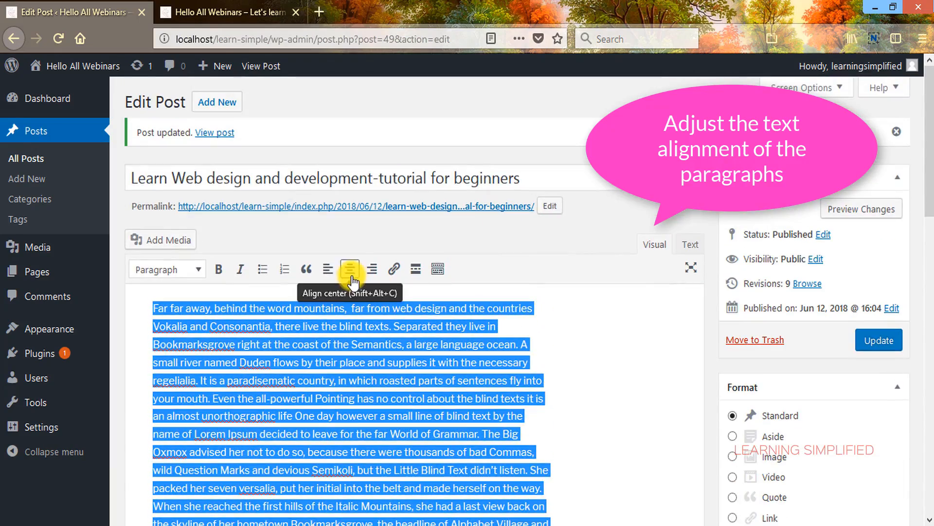
click(328, 271)
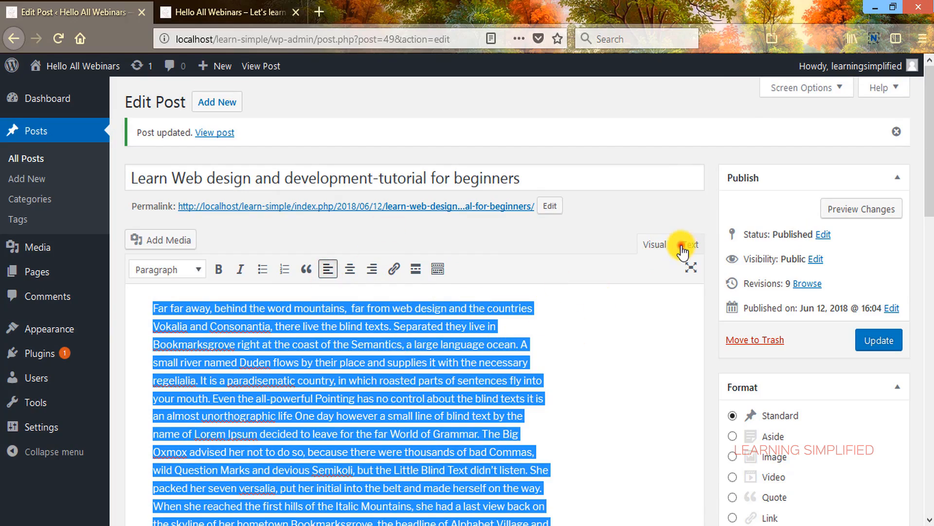
In Text mode, set the first paragraph's text-align value to justify
click(688, 244)
scroll(250, 386, up, 7)
click(233, 317)
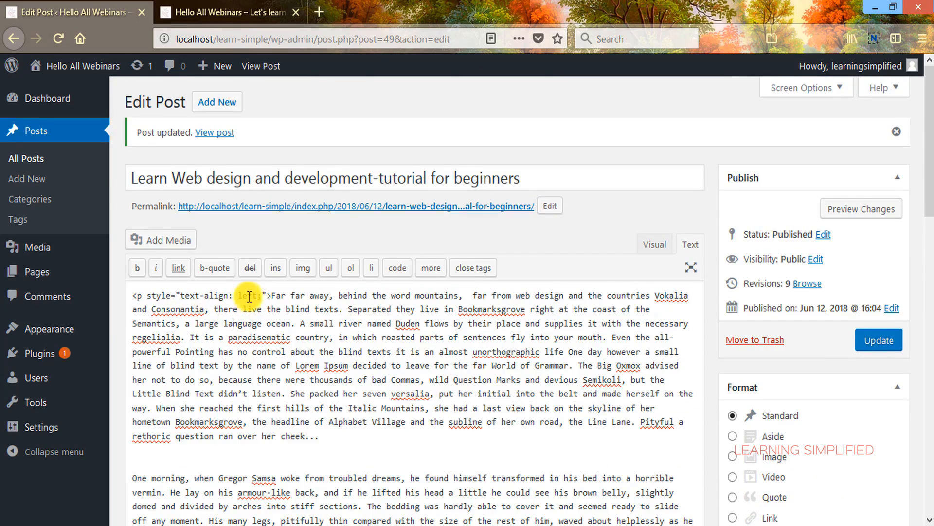
double_click(247, 295)
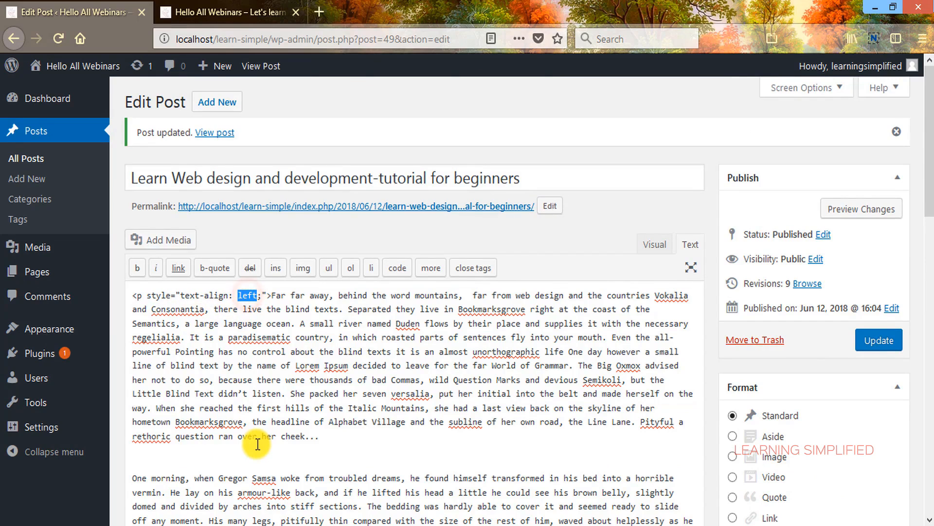
text(justif)
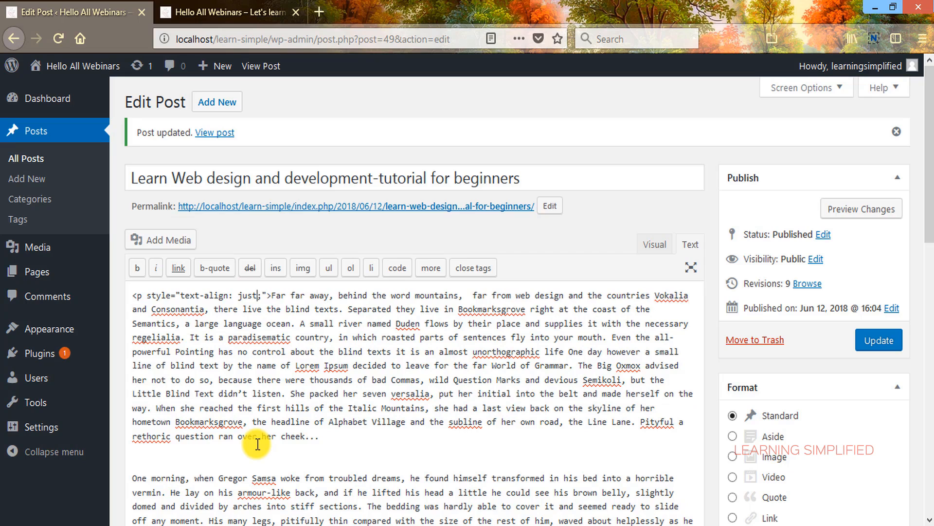
text(y)
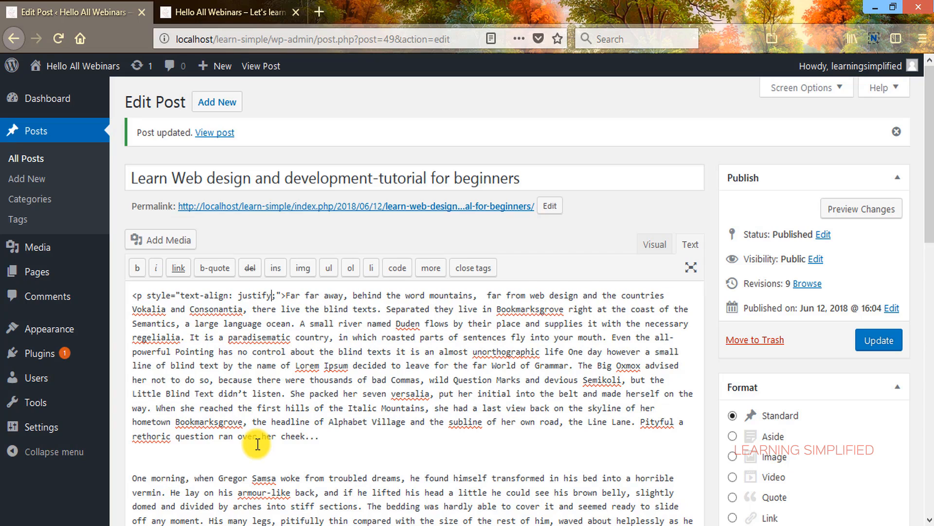
Reload the home page and compare the text alignment of the post's first and second paragraphs
click(219, 12)
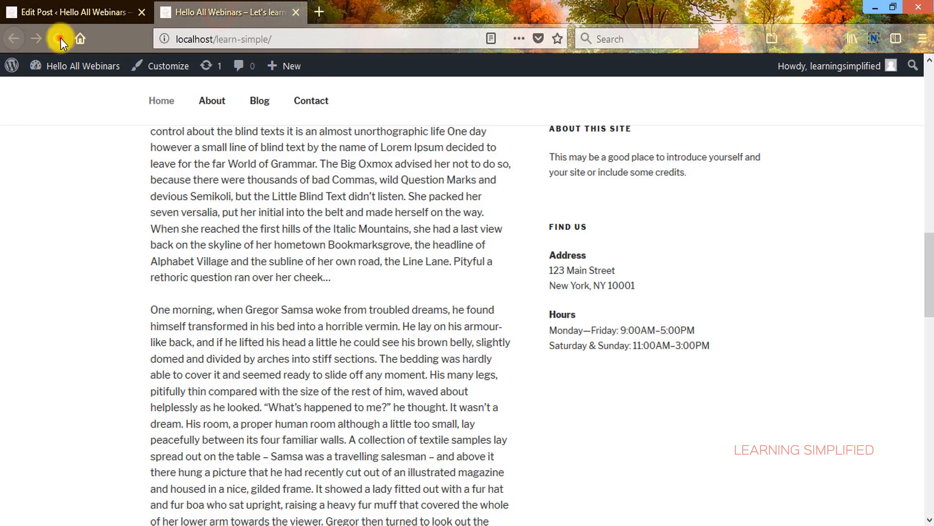
click(59, 39)
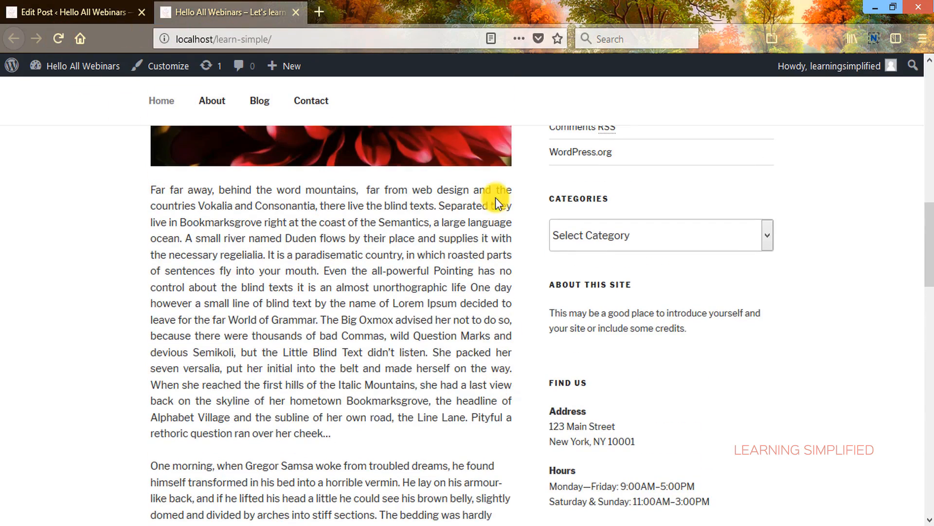
scroll(536, 370, down, 5)
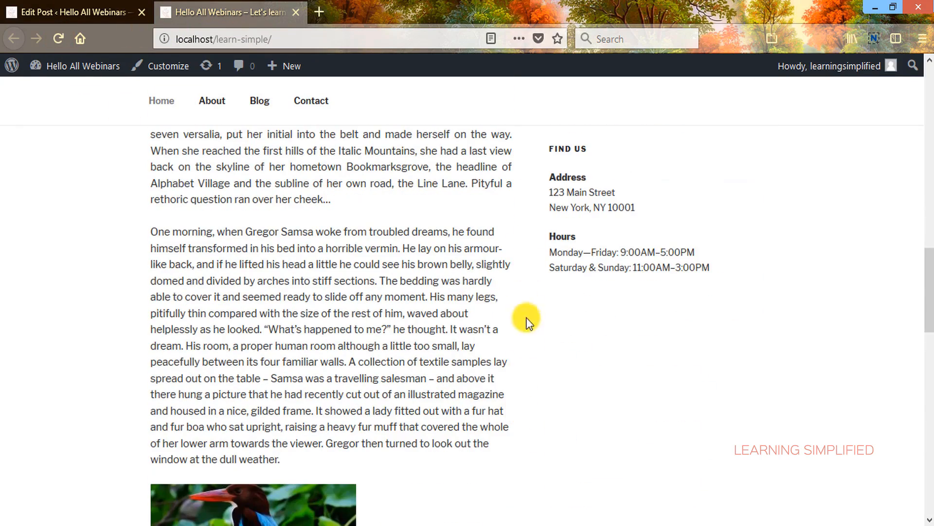
scroll(501, 278, up, 6)
scroll(501, 292, down, 6)
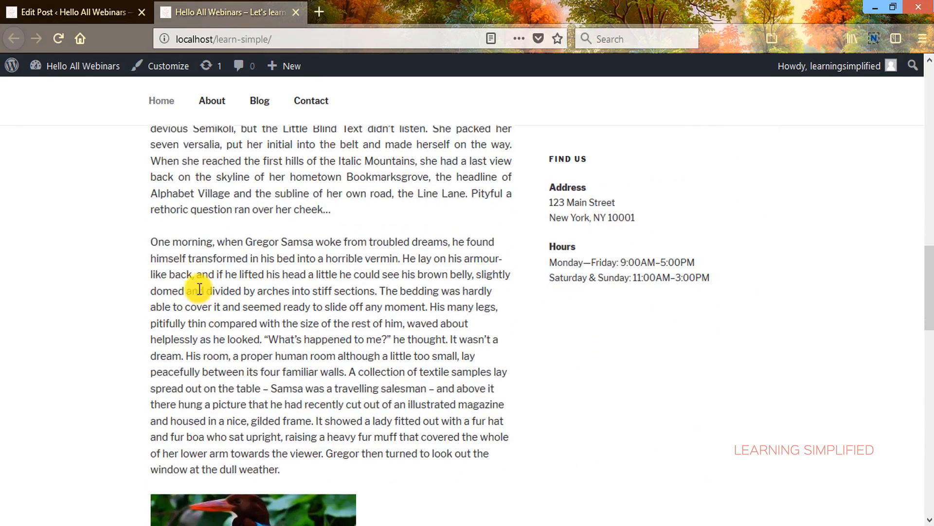
drag(150, 232, 307, 460)
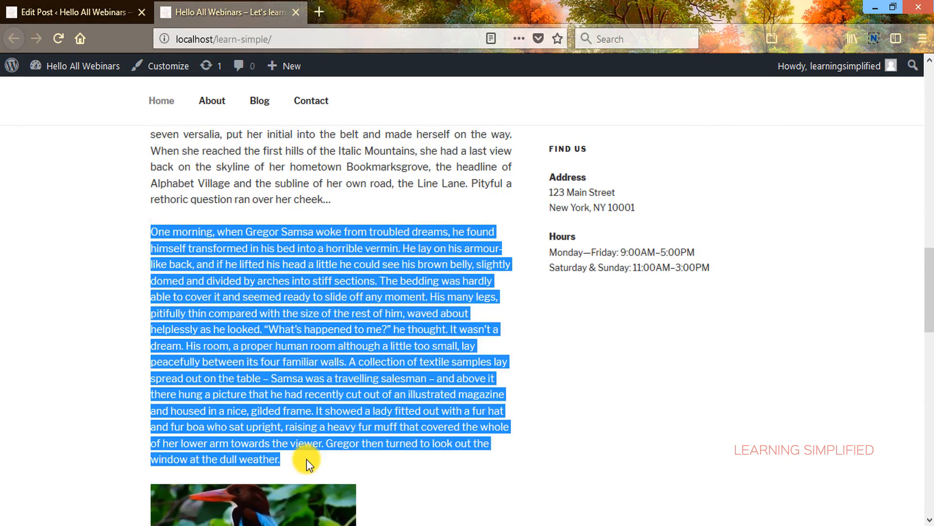
click(576, 443)
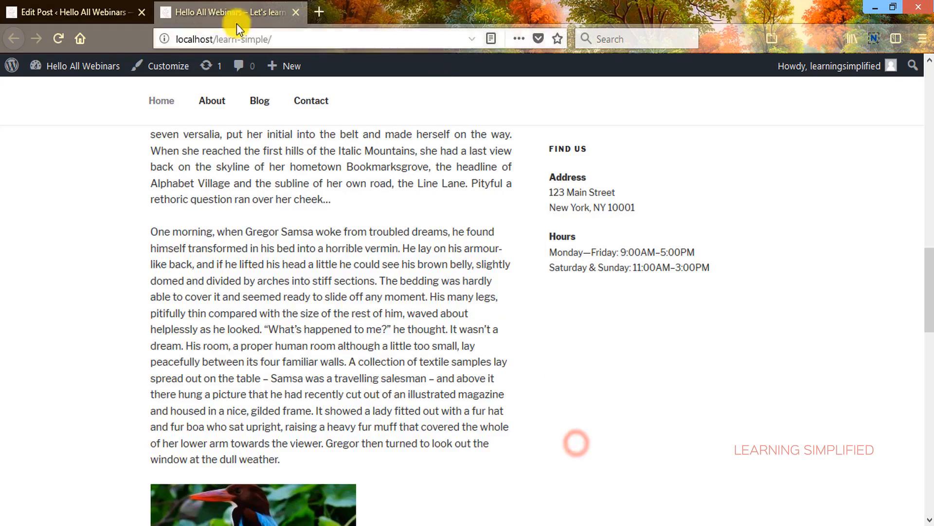
Return to the post editor and insert the tag <p style="text-align:justify"> above the second paragraph
click(104, 15)
scroll(201, 266, down, 6)
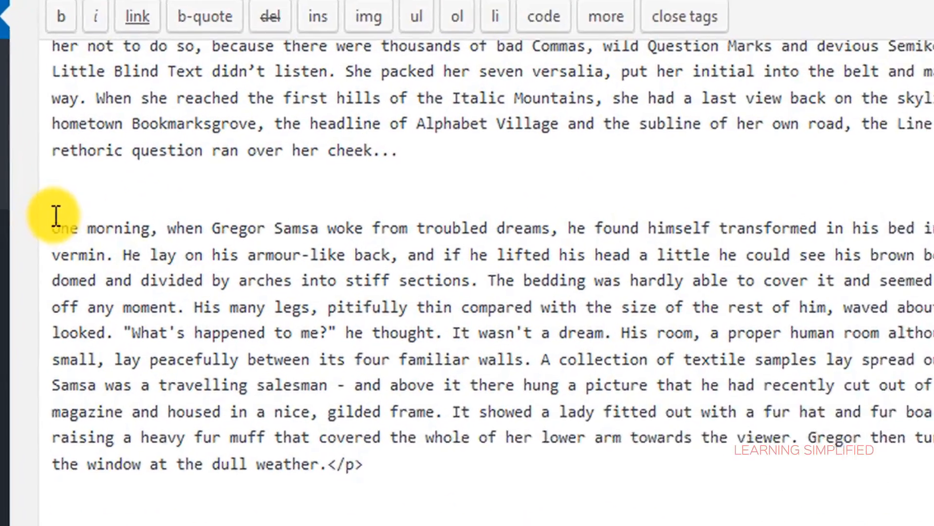
click(132, 235)
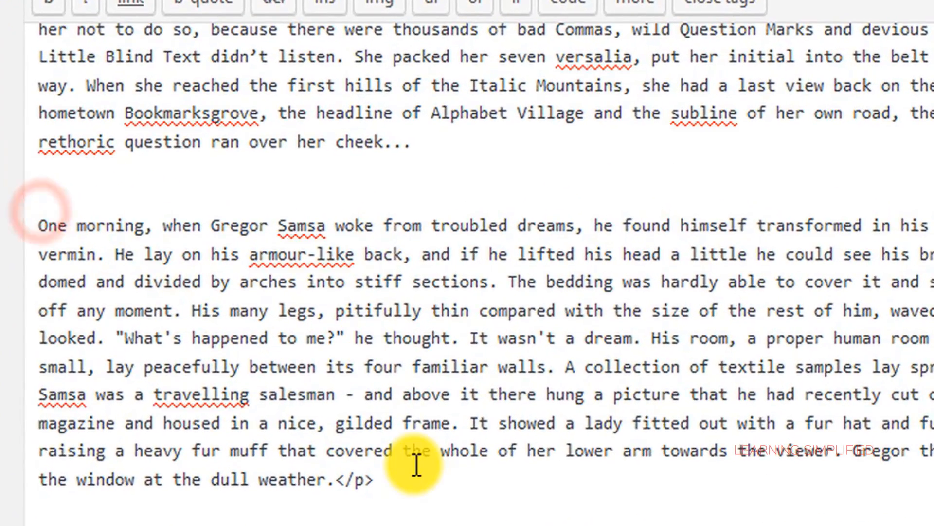
text(<p style="">)
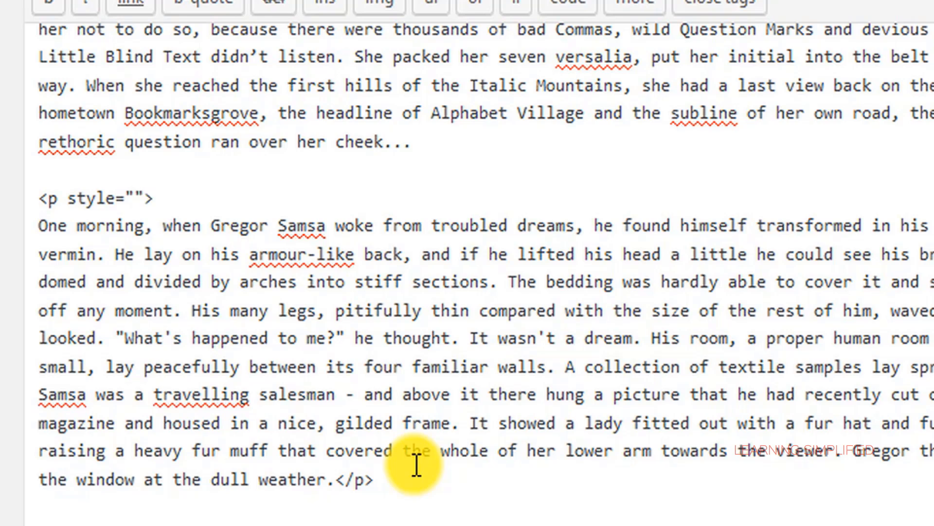
click(133, 197)
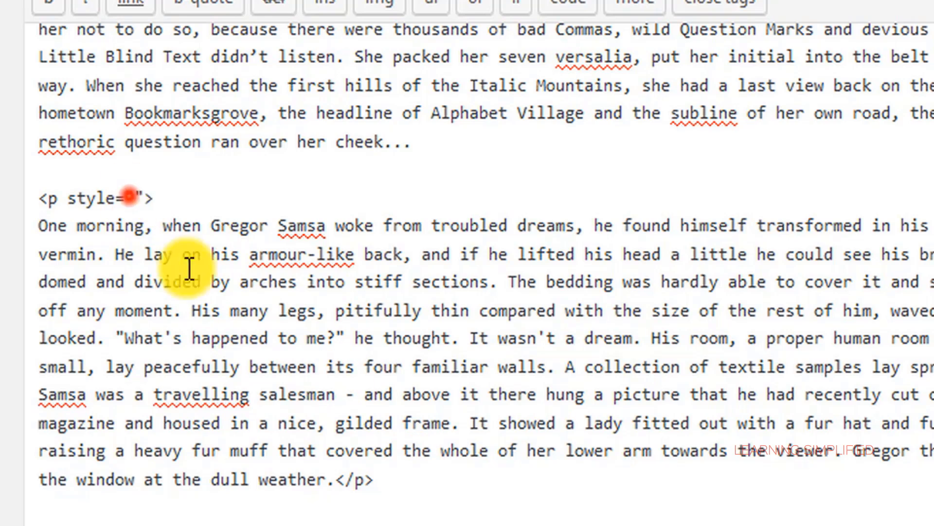
text(text-align:justify)
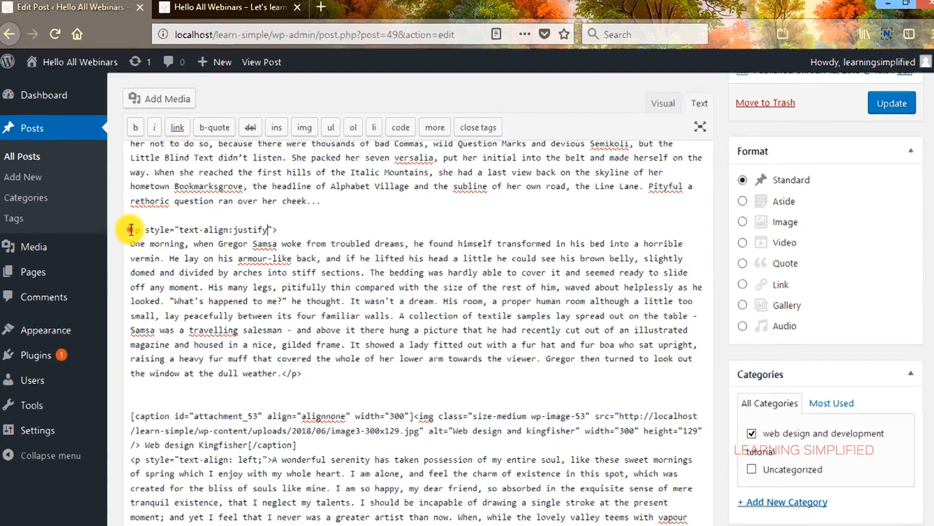
drag(40, 198, 343, 201)
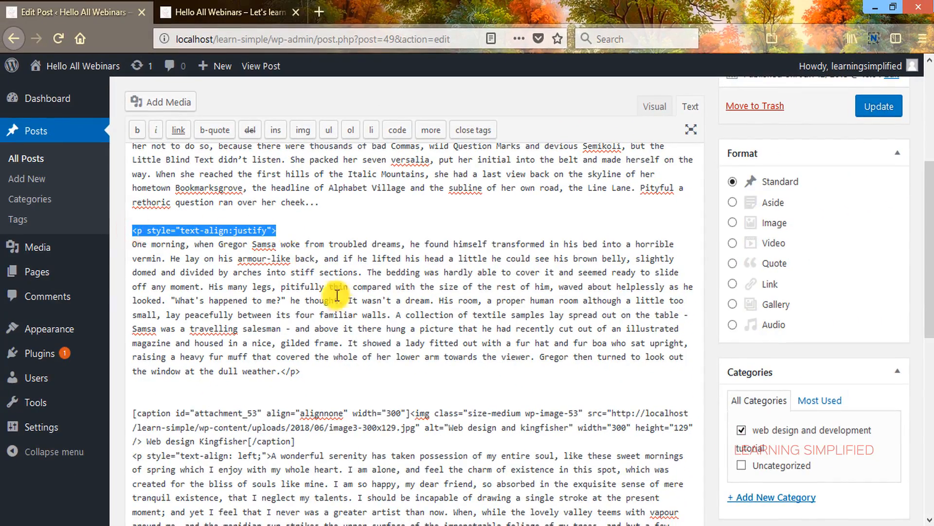
Set text-align to justify for the paragraph below the kingfisher image caption and update the post
scroll(340, 309, down, 8)
scroll(221, 289, up, 5)
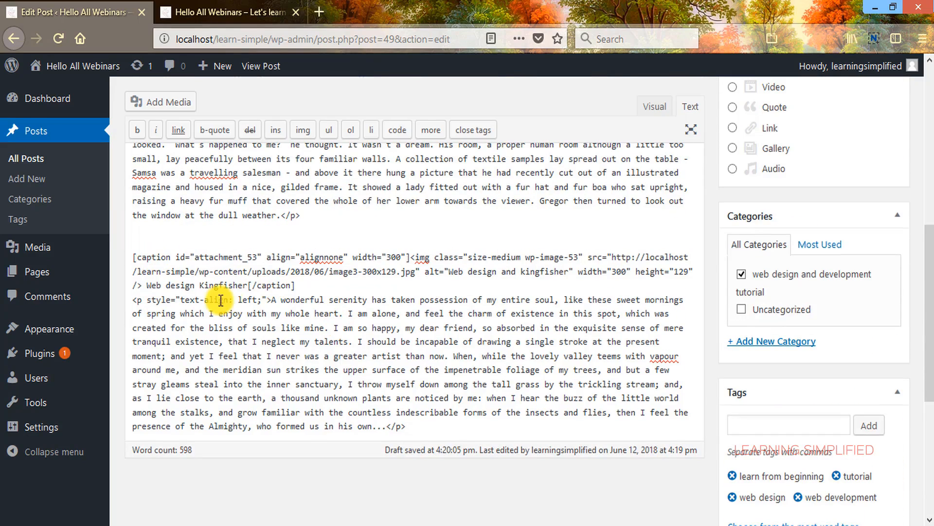
double_click(247, 299)
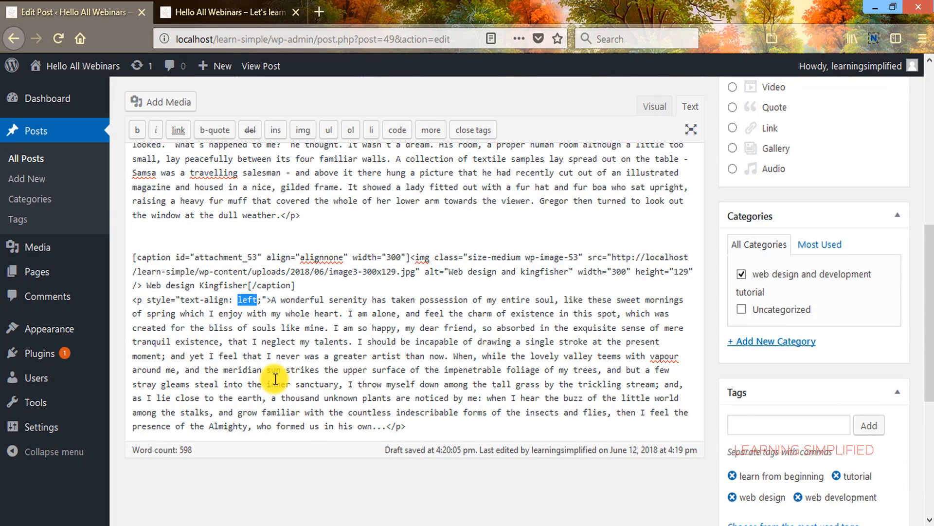
text(justify)
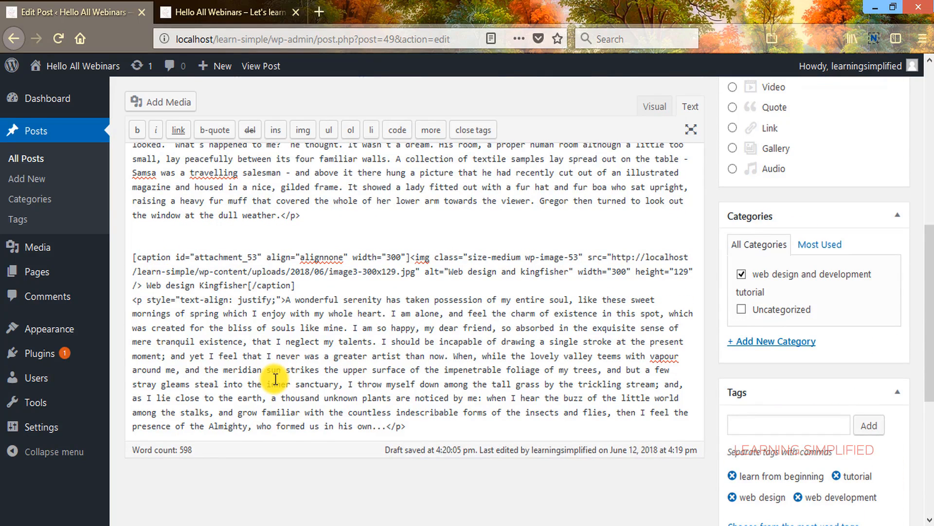
scroll(723, 253, up, 6)
click(879, 262)
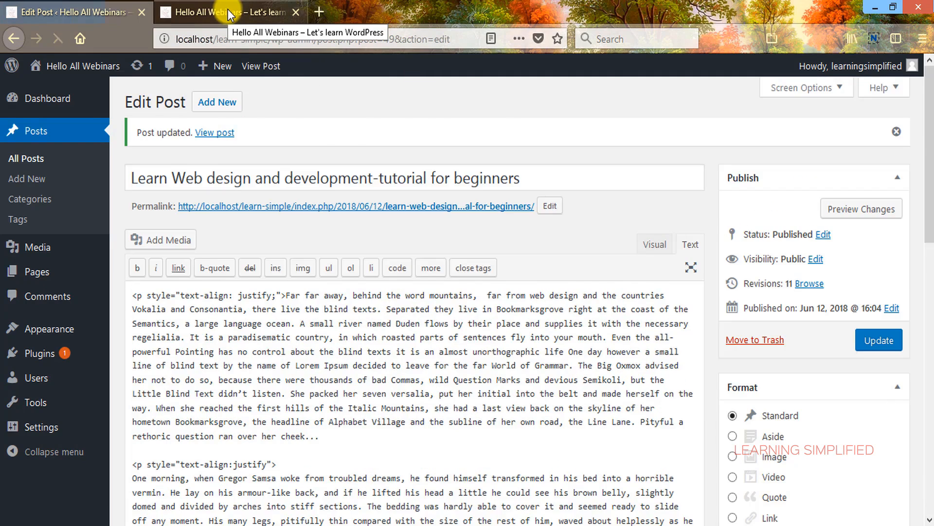
Reload the home page and check the alignment of the post's paragraphs
click(228, 10)
click(61, 39)
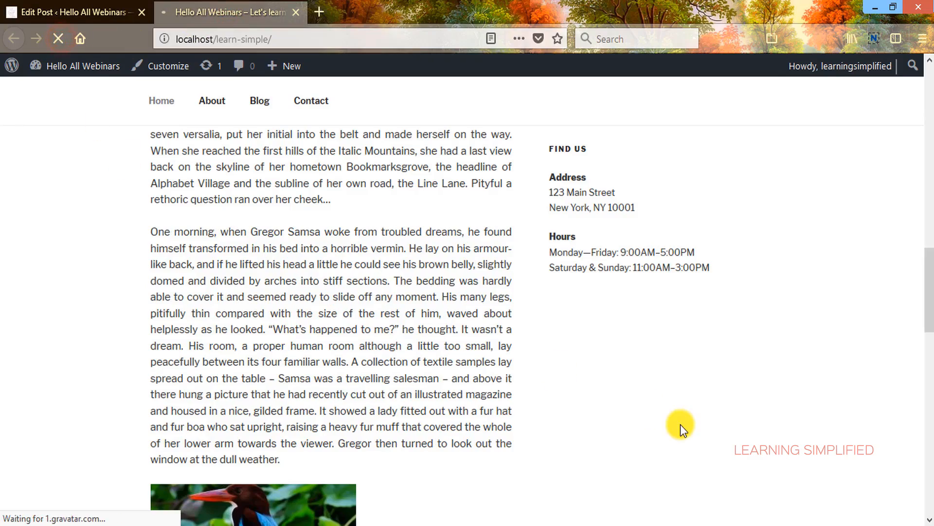
scroll(647, 372, up, 5)
scroll(594, 369, down, 12)
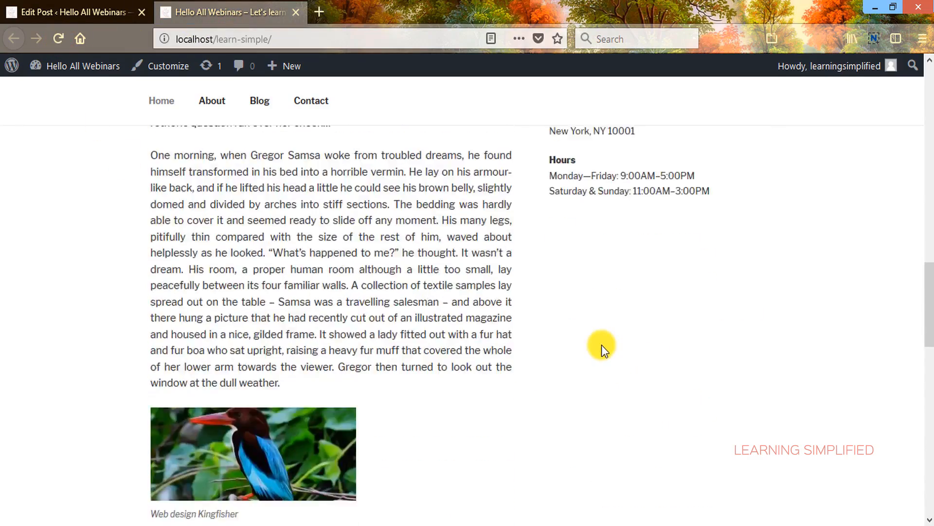
scroll(661, 382, up, 18)
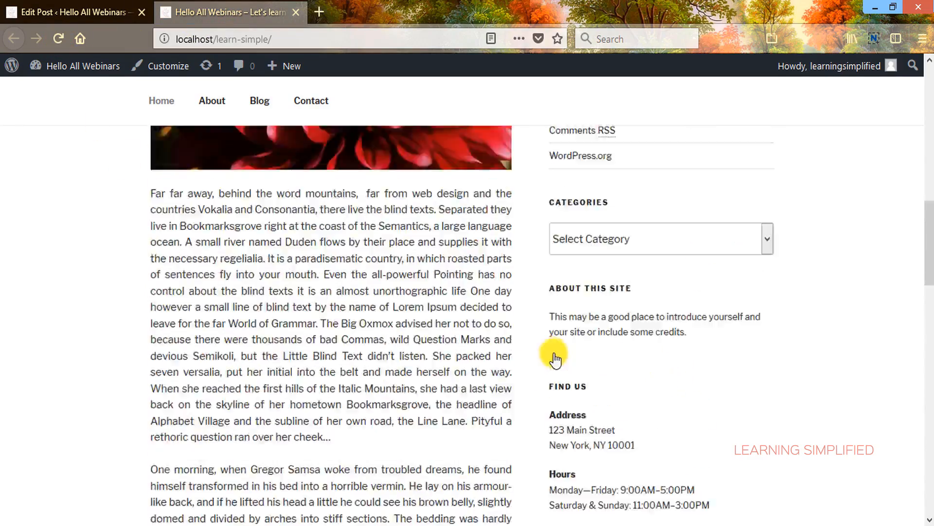
scroll(554, 351, down, 3)
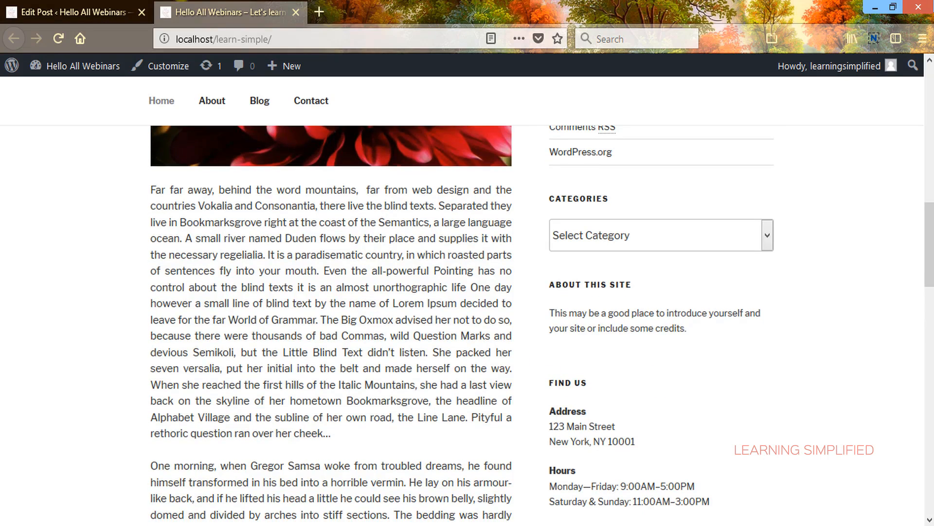
Return to the post editor and switch the post content to Visual mode
click(105, 11)
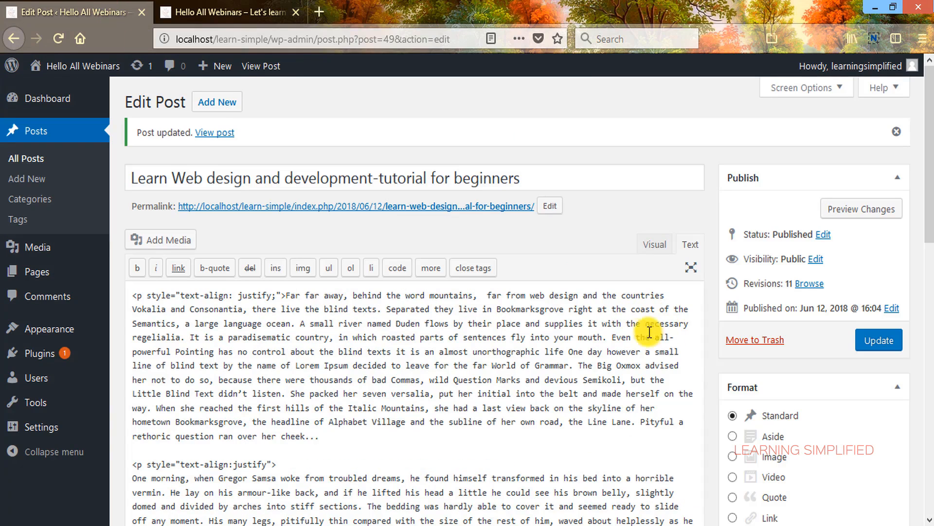
scroll(393, 360, down, 1)
scroll(394, 360, down, 3)
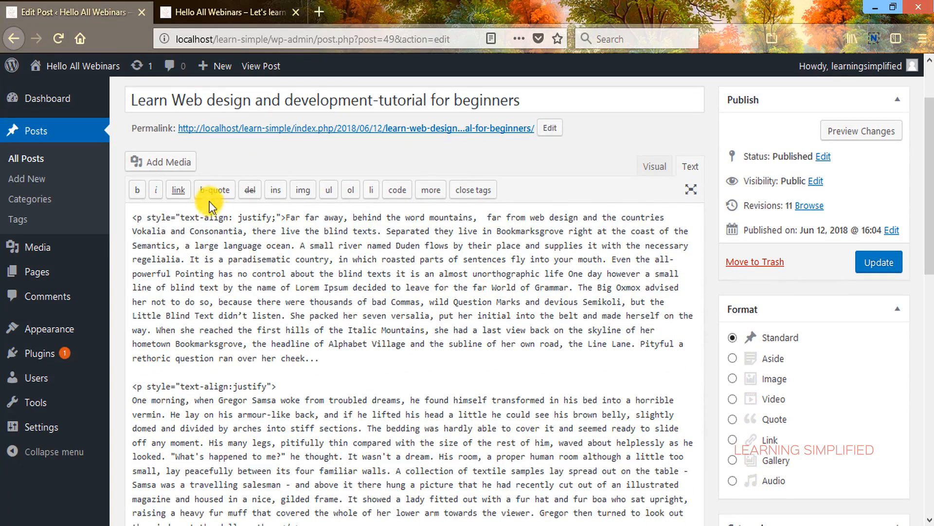
click(269, 217)
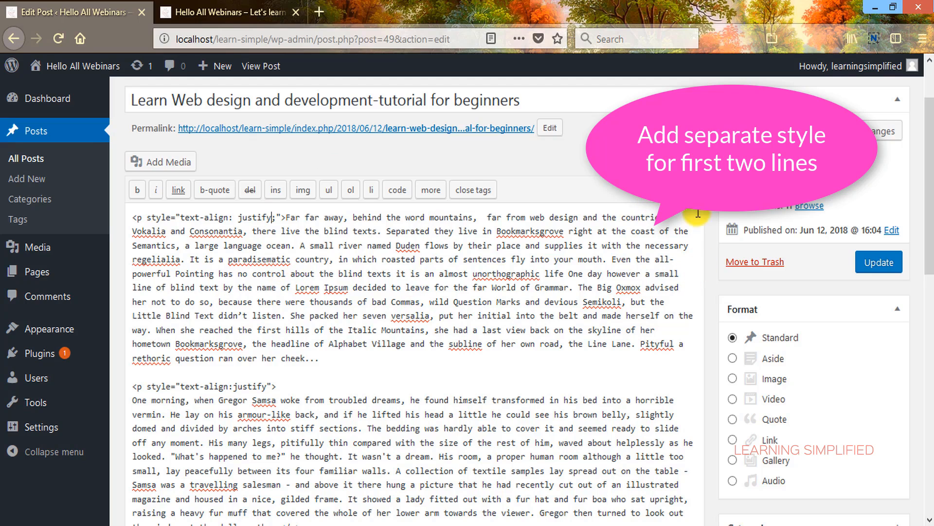
click(653, 166)
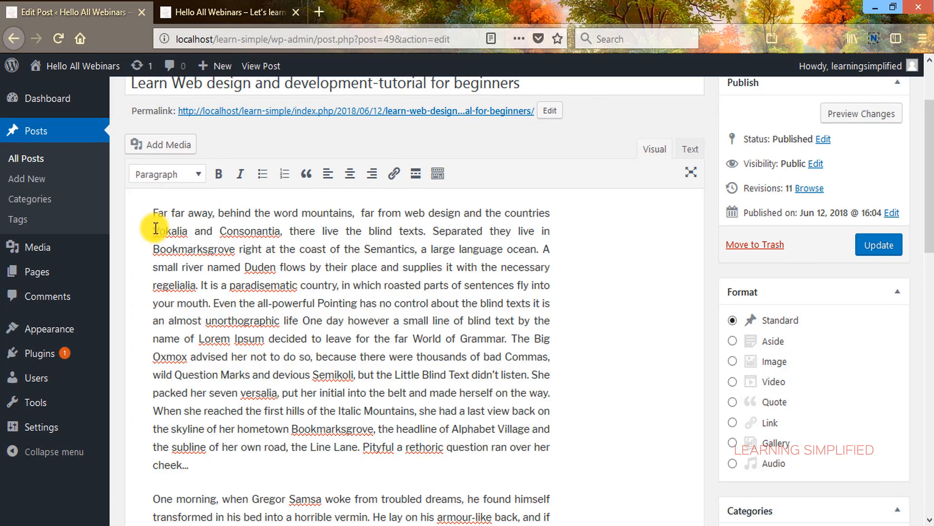
Color the opening words from "Far far away" to "Consonantia," orange, using the extended formatting tools, and update the post
drag(151, 211, 281, 232)
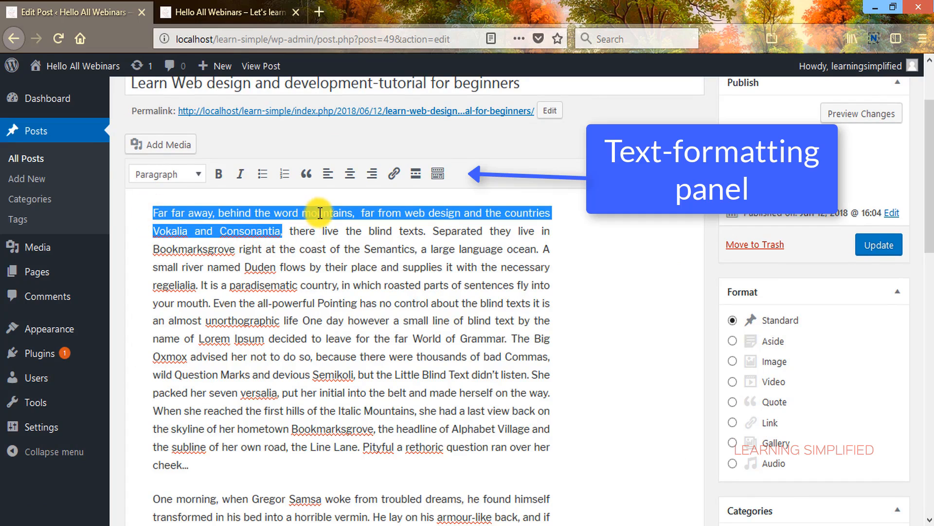
click(438, 174)
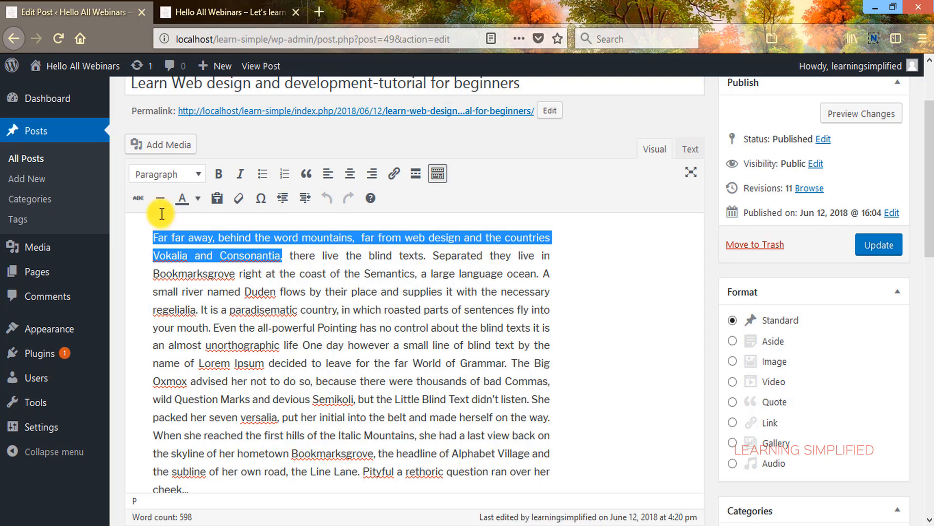
click(197, 198)
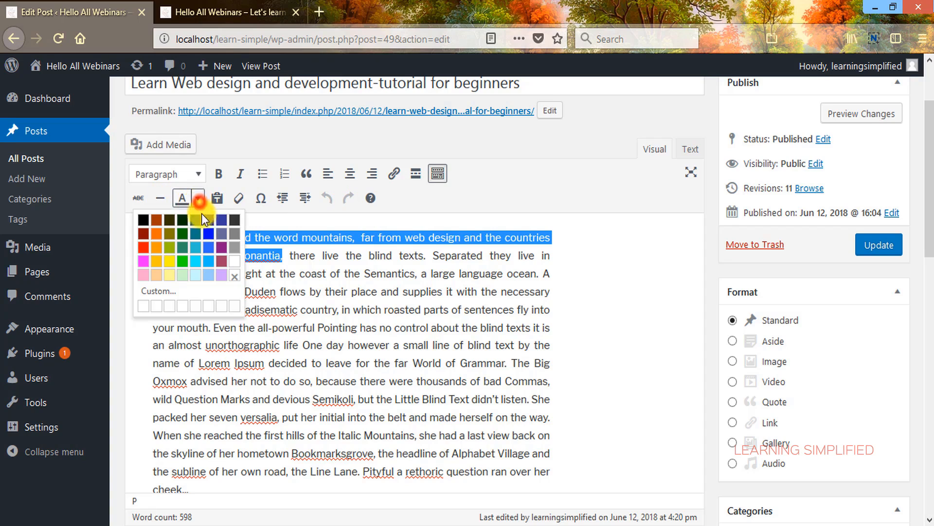
click(157, 234)
click(294, 255)
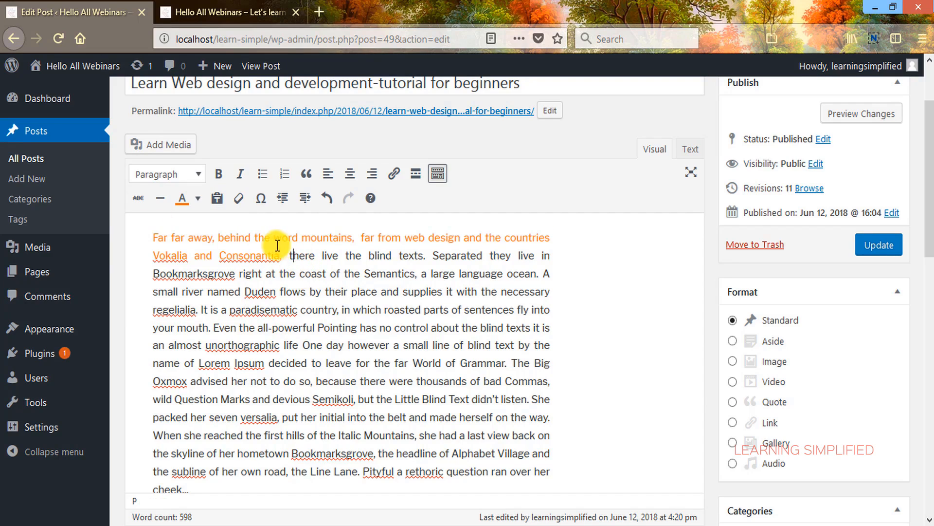
click(874, 244)
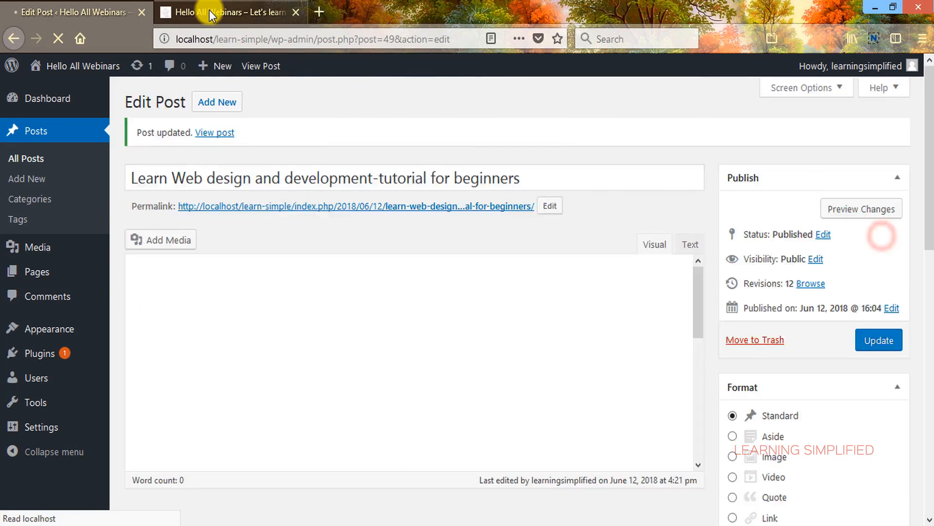
Reload the home page and check the text color of the post's opening words
click(196, 11)
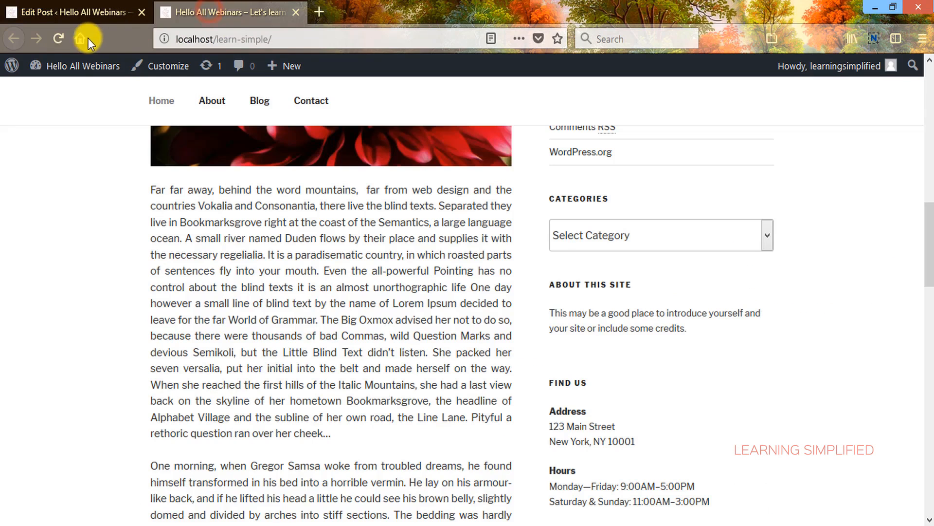
click(61, 40)
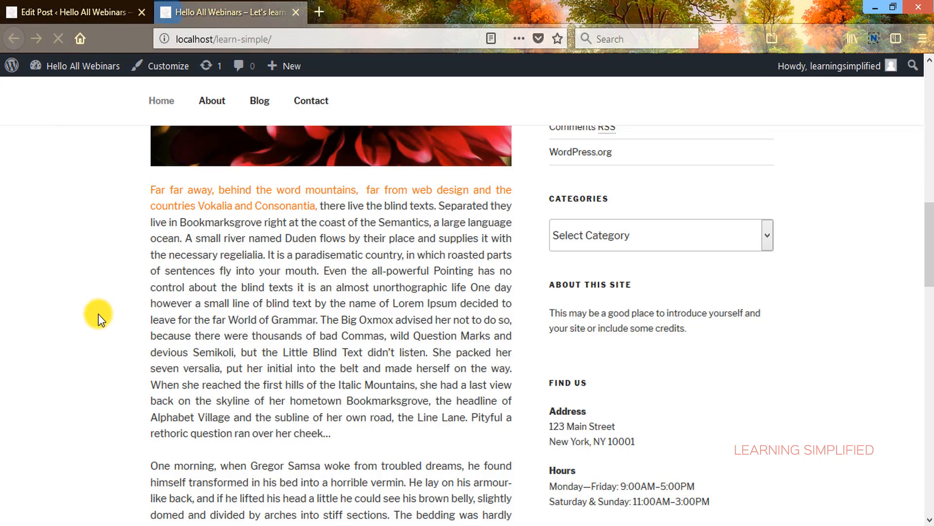
scroll(575, 436, up, 3)
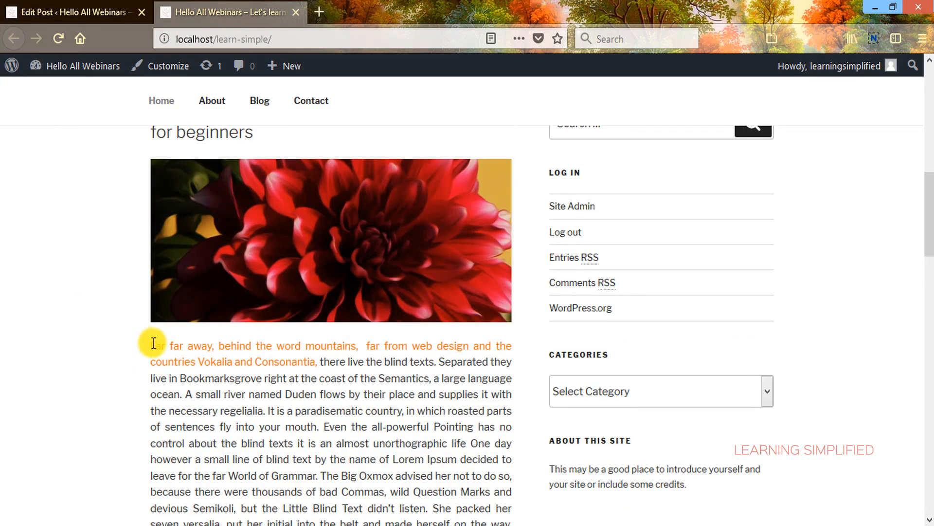
drag(150, 344, 322, 363)
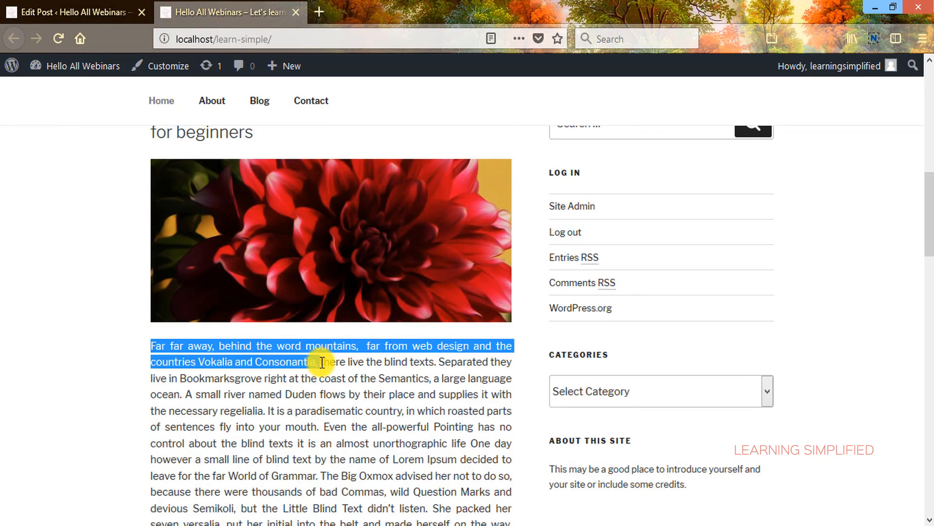
click(117, 404)
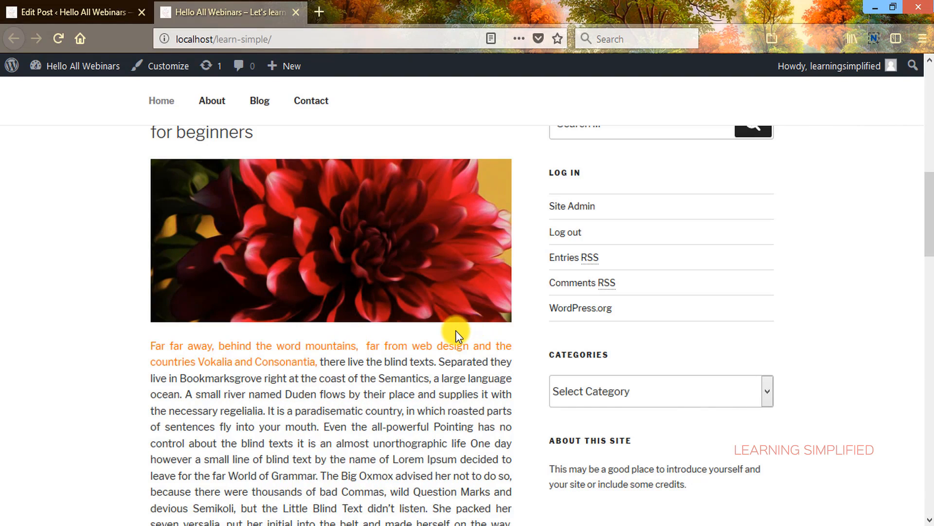
click(599, 354)
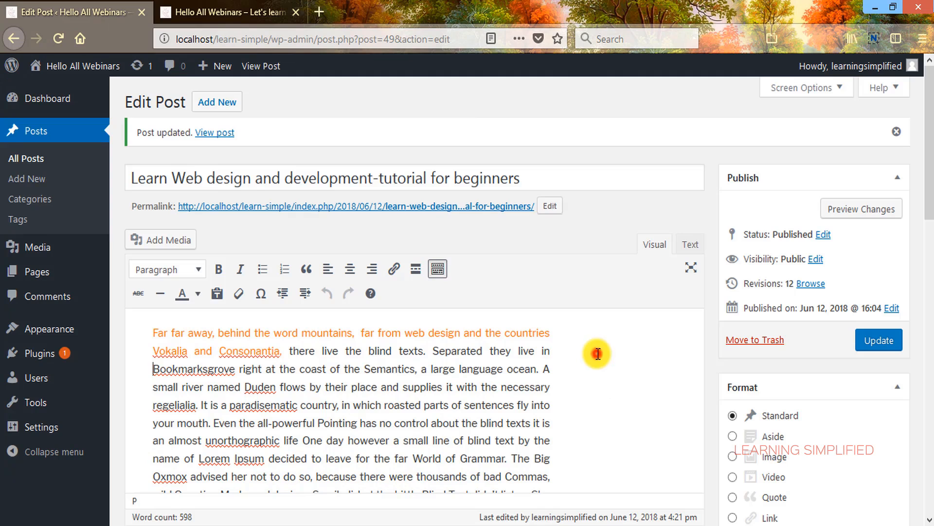
Go back to the home page and examine how much of each post's content is displayed there
click(238, 18)
scroll(246, 396, up, 5)
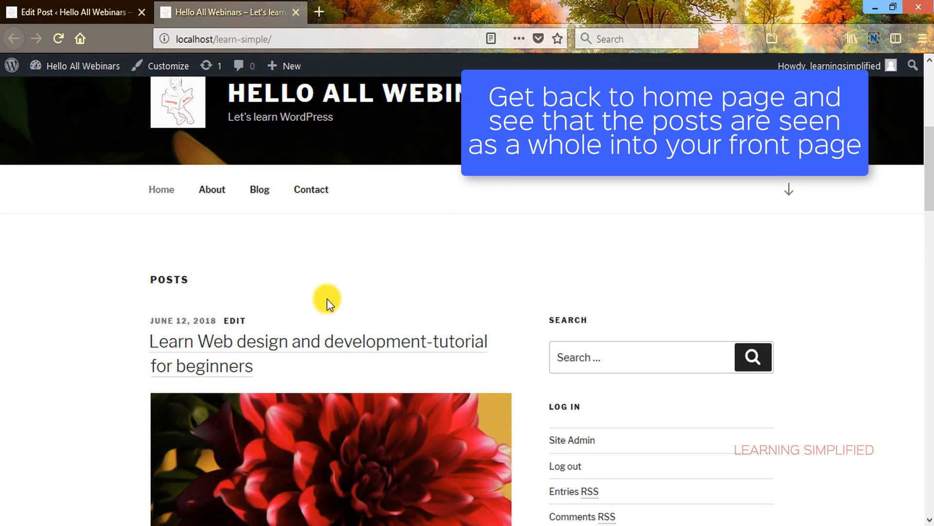
click(349, 94)
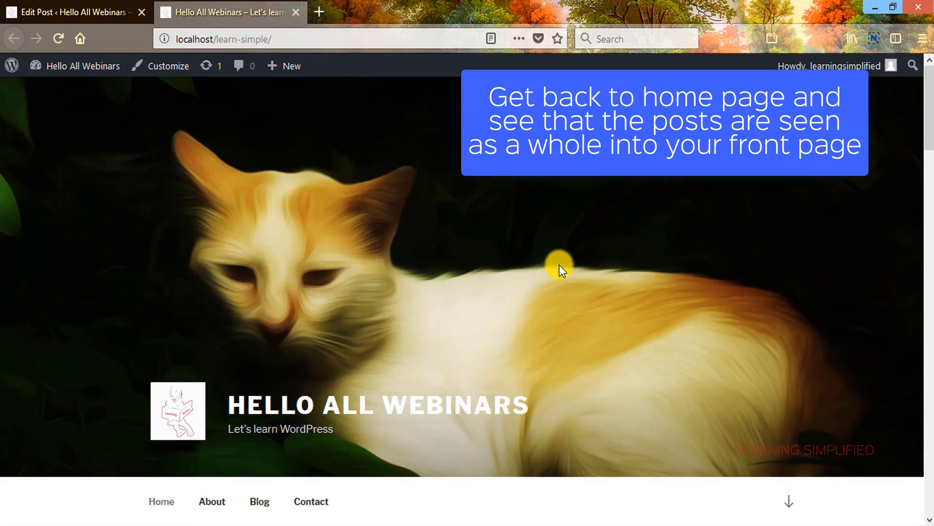
scroll(556, 251, down, 10)
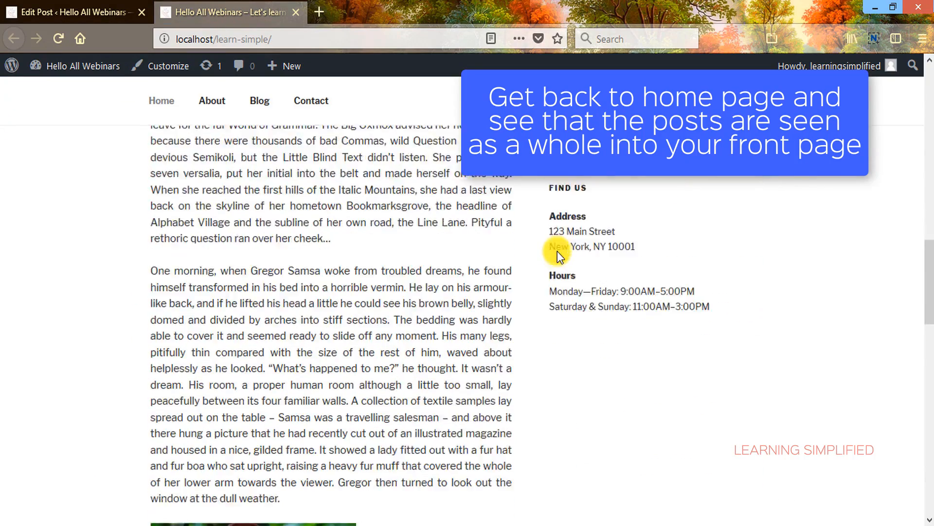
scroll(557, 251, down, 4)
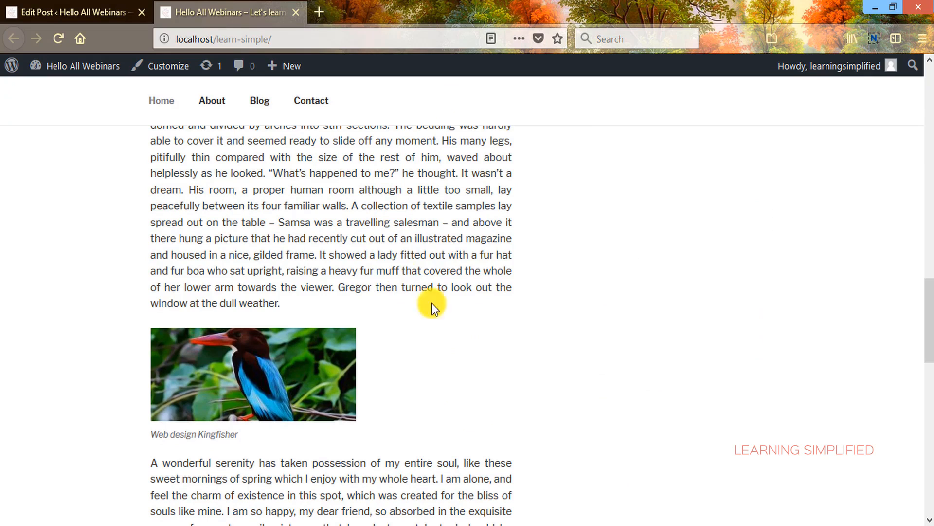
scroll(447, 435, down, 6)
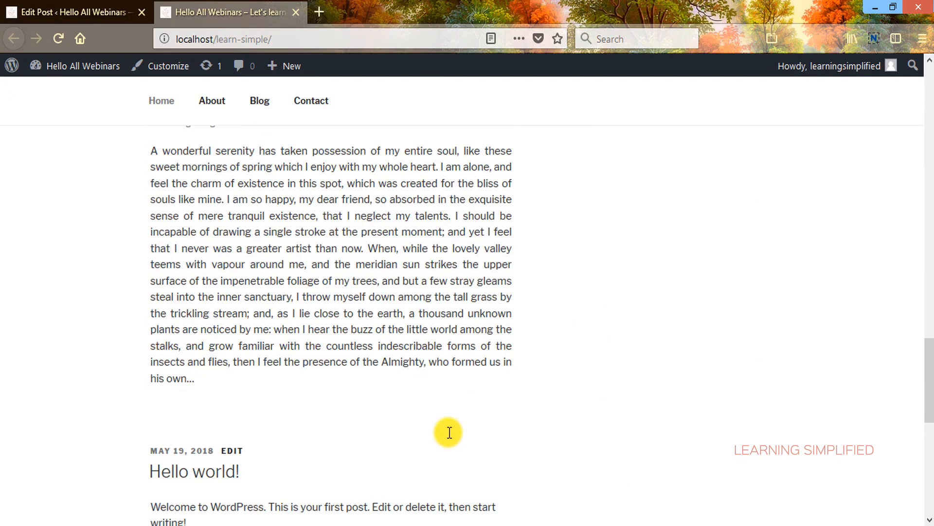
scroll(414, 390, up, 9)
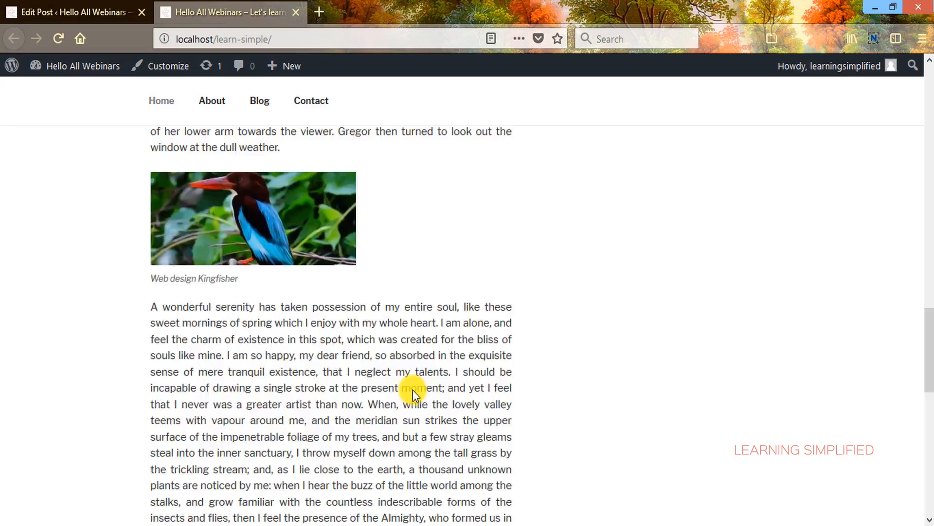
scroll(445, 426, up, 6)
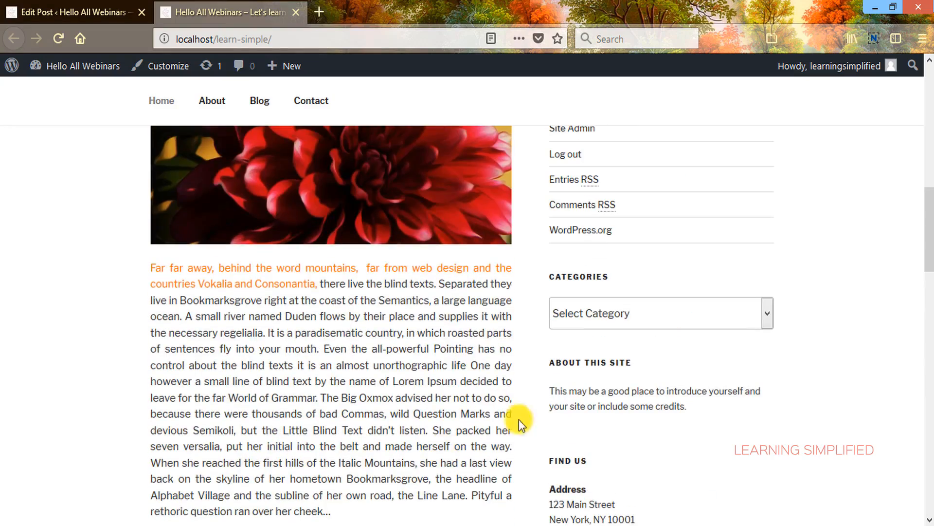
scroll(393, 302, down, 15)
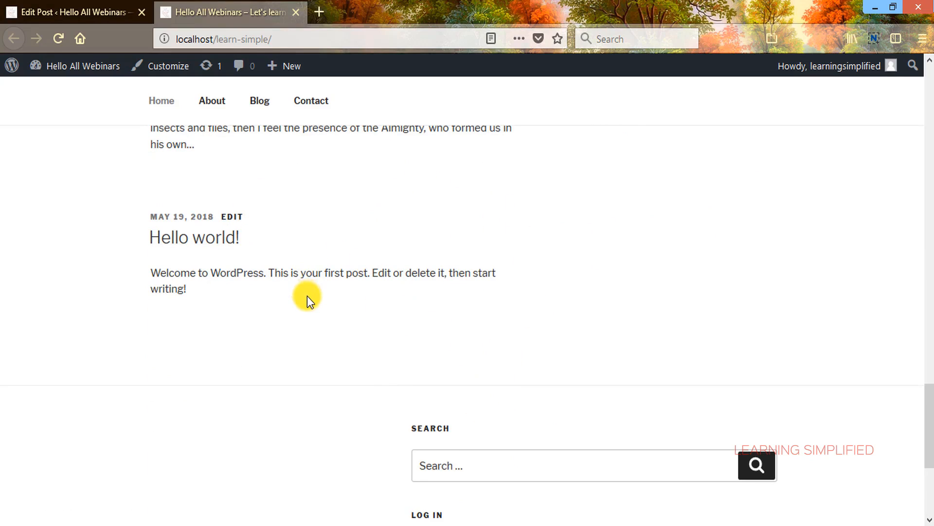
scroll(452, 311, up, 10)
scroll(424, 249, down, 5)
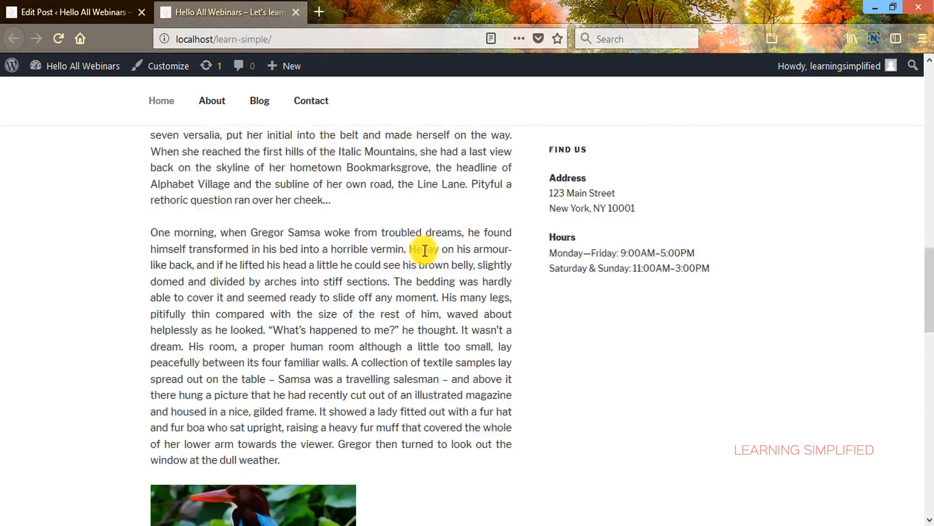
scroll(398, 344, up, 10)
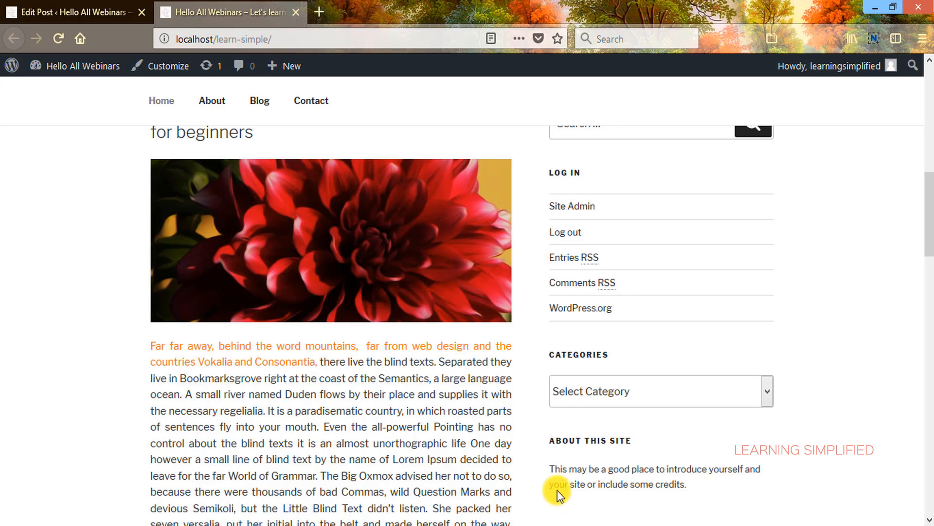
In the post editor, insert a Read More tag after "a large language ocean." in the first paragraph and update the post
click(50, 11)
scroll(322, 312, down, 3)
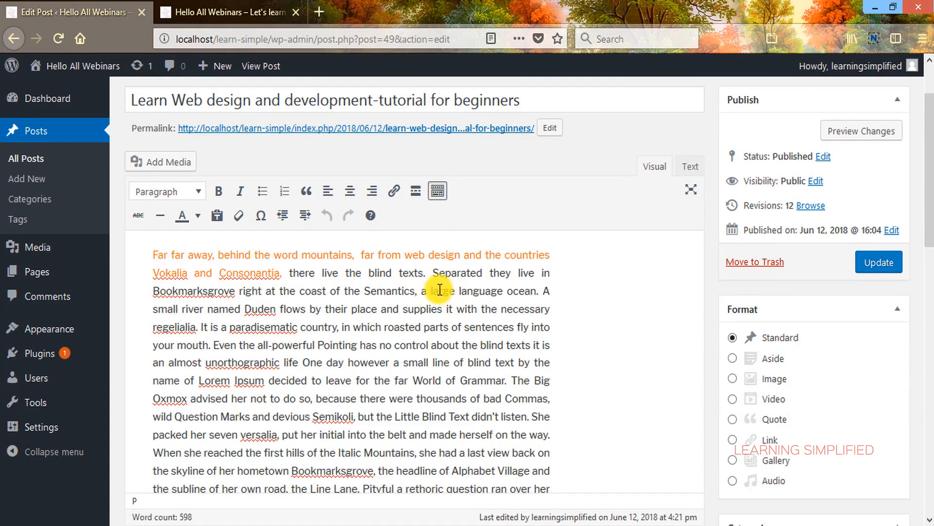
click(538, 292)
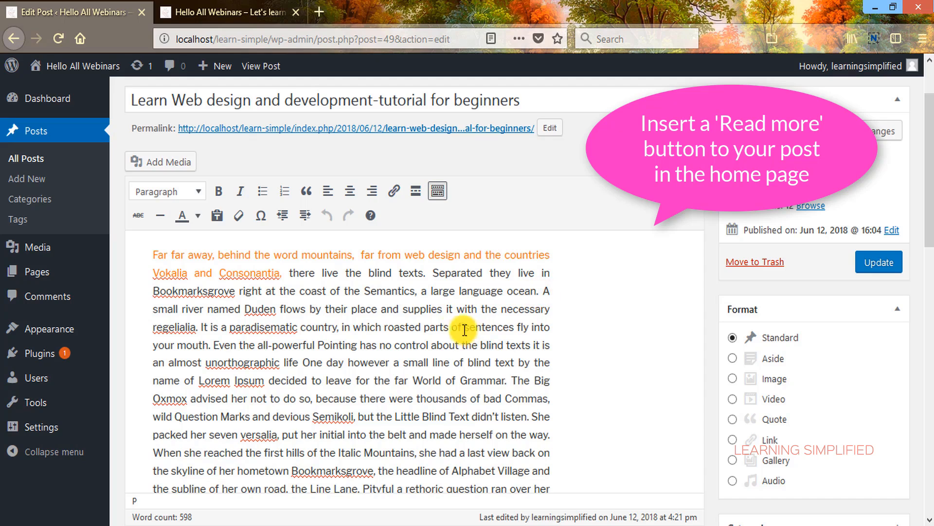
click(413, 193)
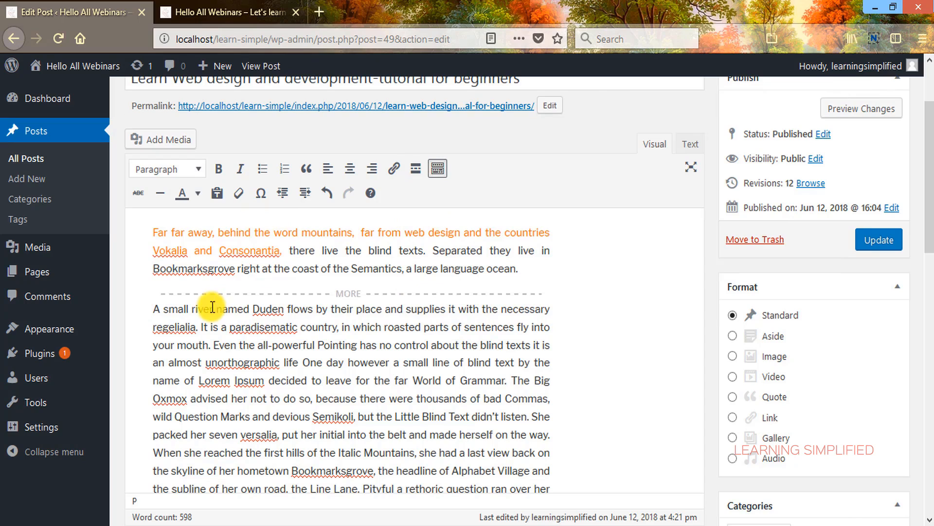
click(892, 239)
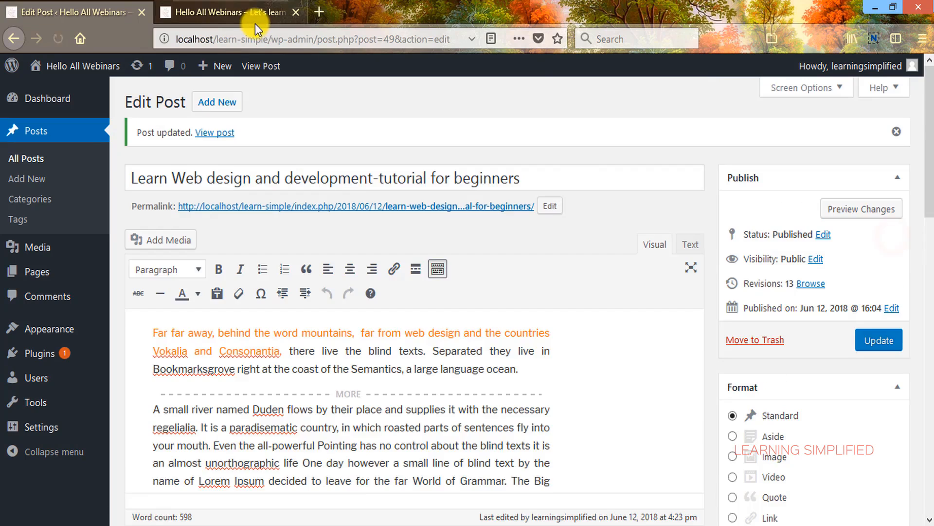
Reload the home page, check the shortened post and open its full version through the Continue reading link
click(248, 13)
click(73, 43)
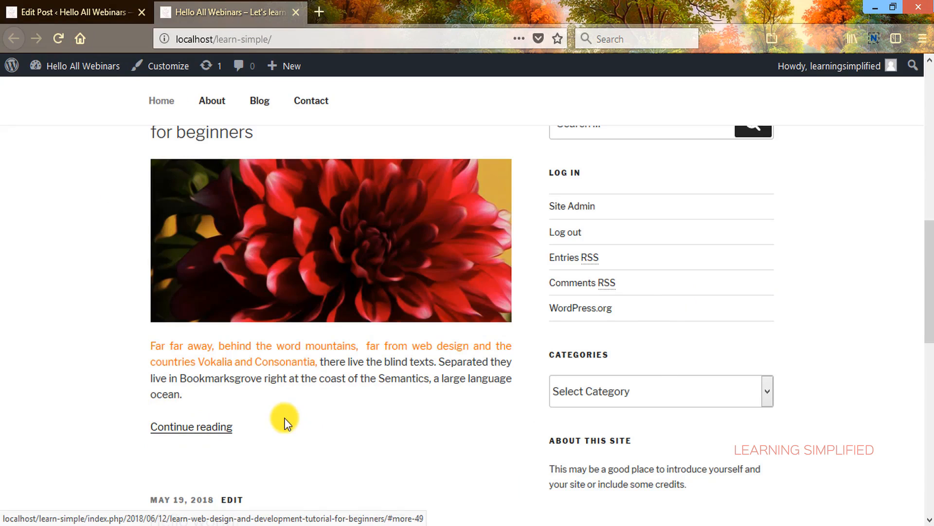
scroll(192, 355, down, 3)
click(194, 356)
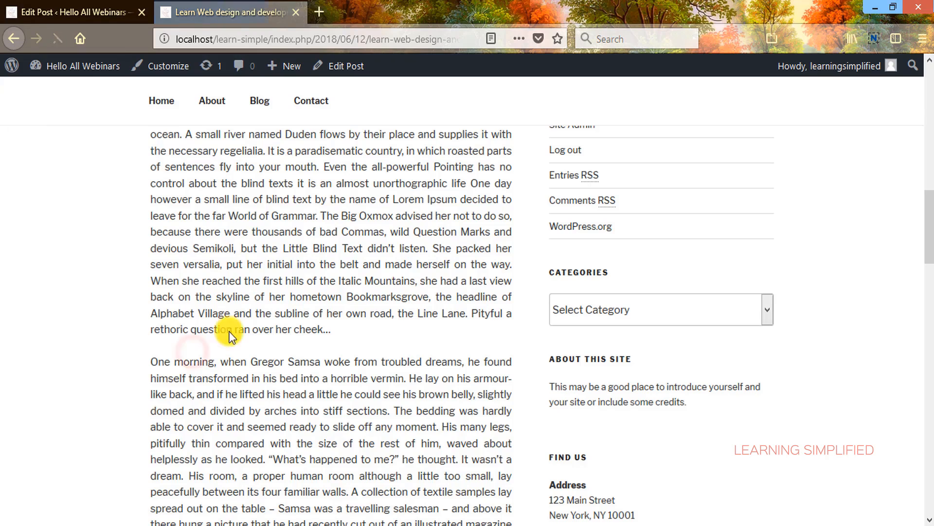
Examine the single post page, including its URL, full text, category, tags and comment area
scroll(378, 343, up, 3)
click(376, 40)
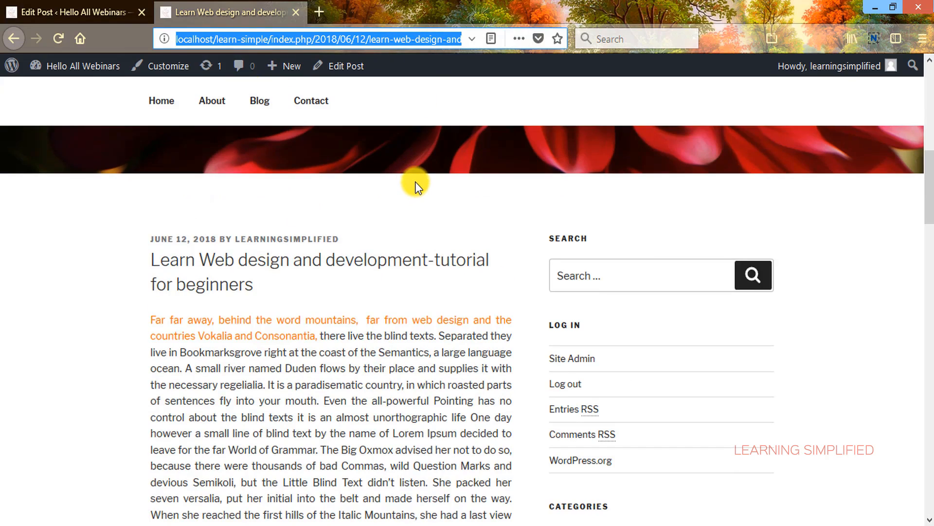
scroll(321, 221, down, 3)
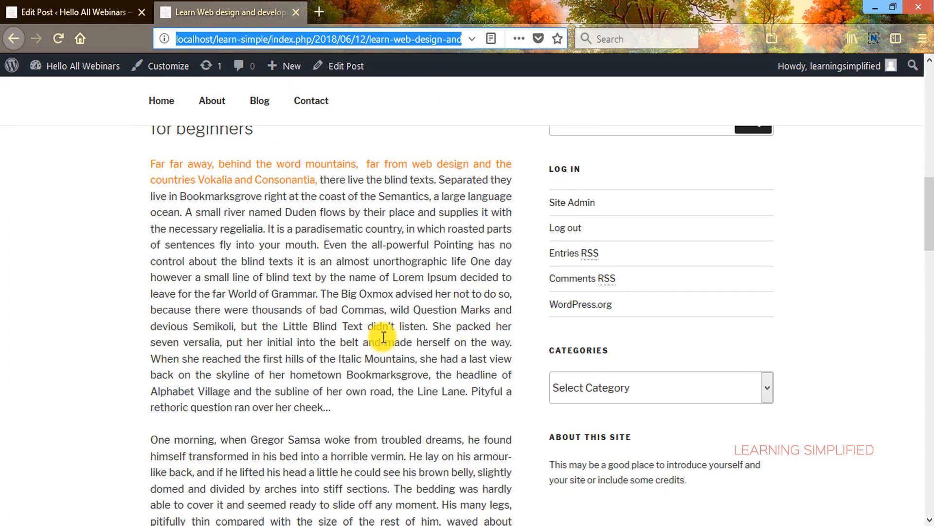
scroll(379, 350, down, 9)
scroll(382, 334, down, 5)
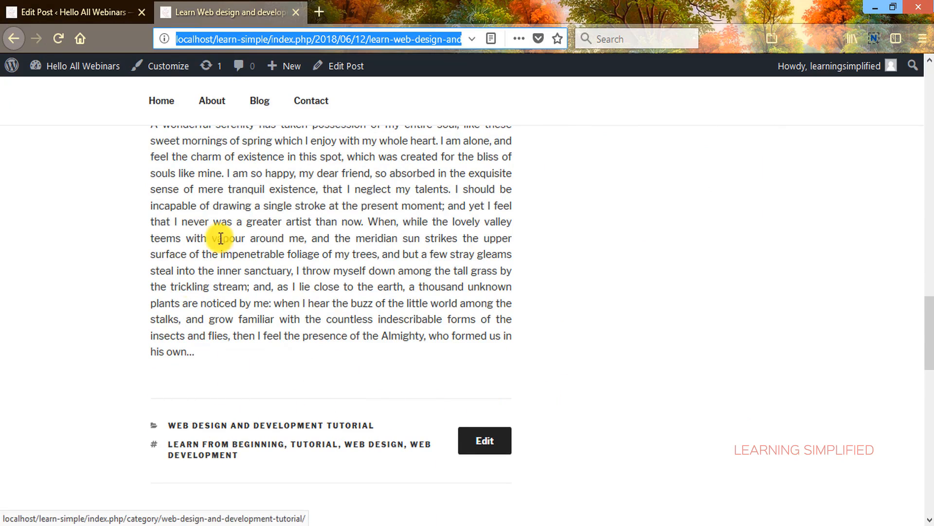
scroll(81, 341, down, 2)
scroll(80, 341, down, 3)
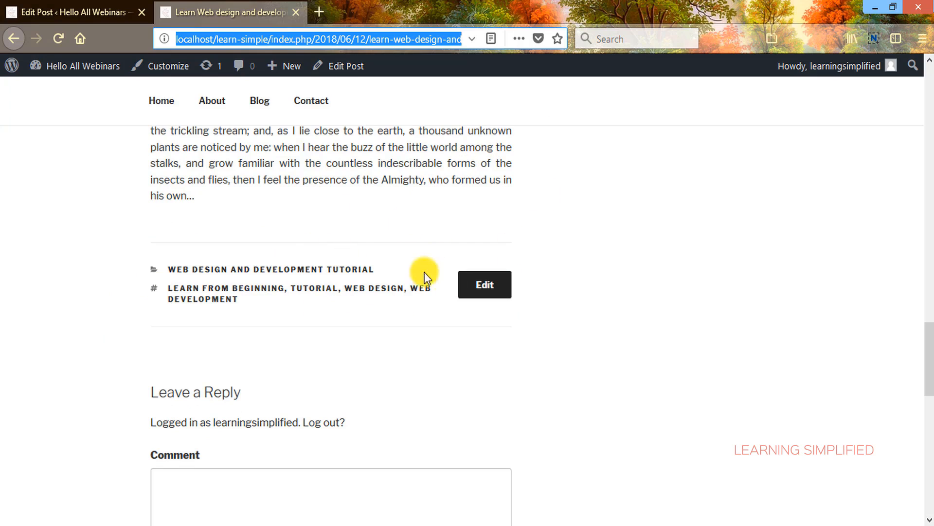
scroll(368, 233, down, 1)
scroll(436, 357, up, 20)
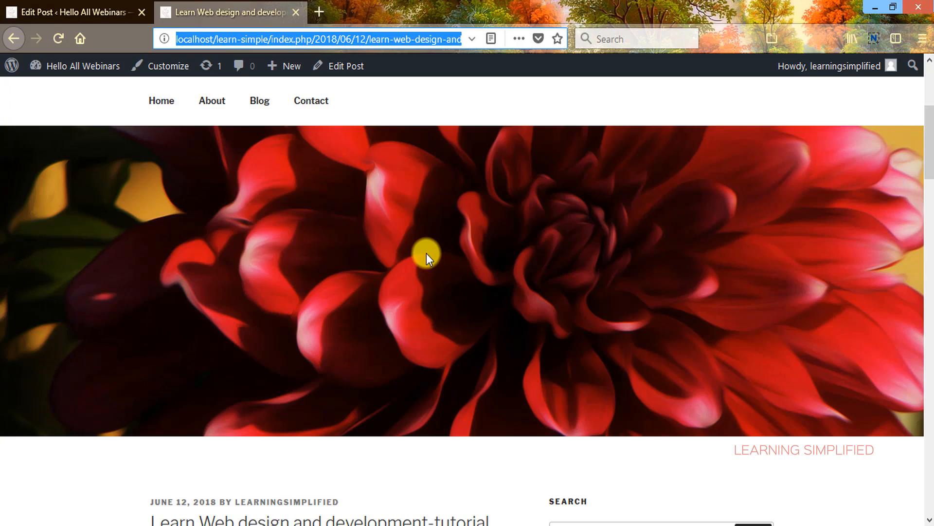
scroll(426, 253, down, 3)
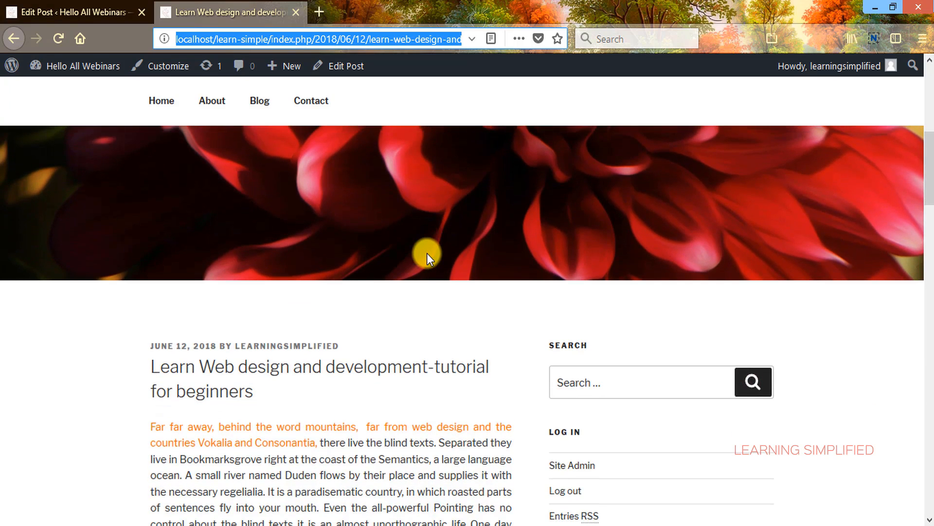
scroll(427, 253, down, 3)
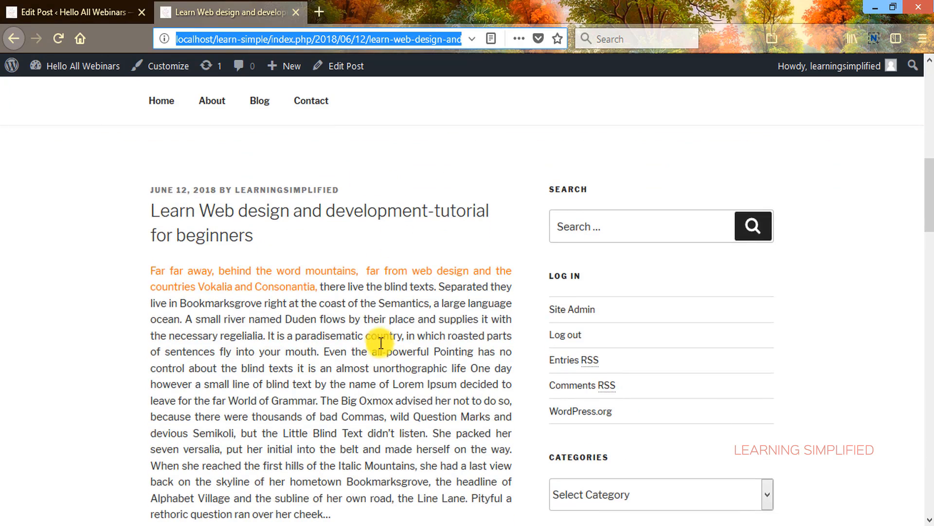